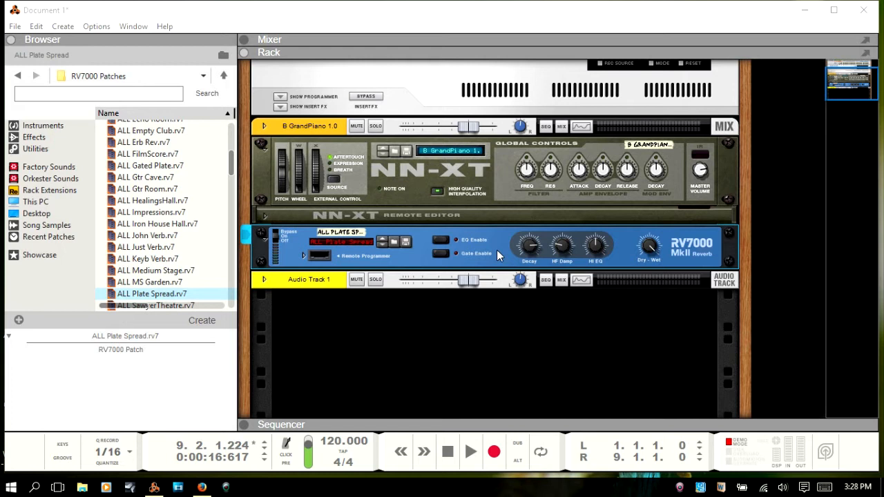
Unfold the RV7000's remote programmer, view the NN-XT's remote editor, and fold the NN-XT.
left_click(304, 254)
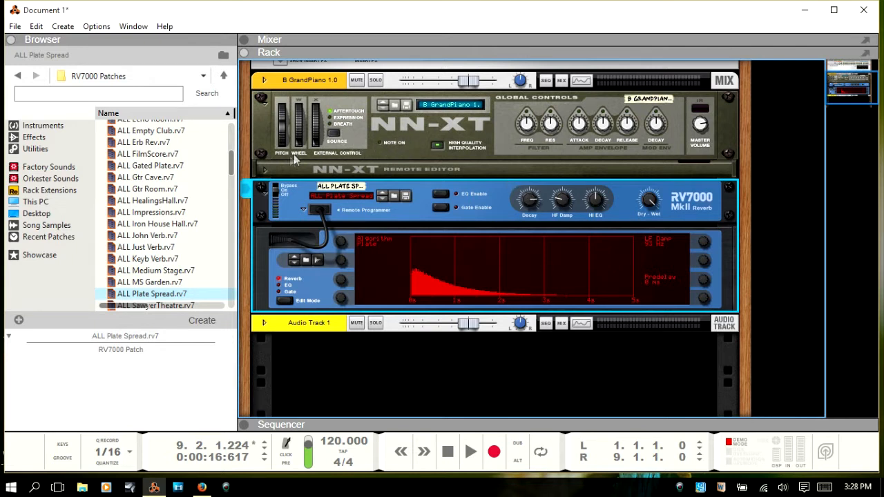
left_click(263, 170)
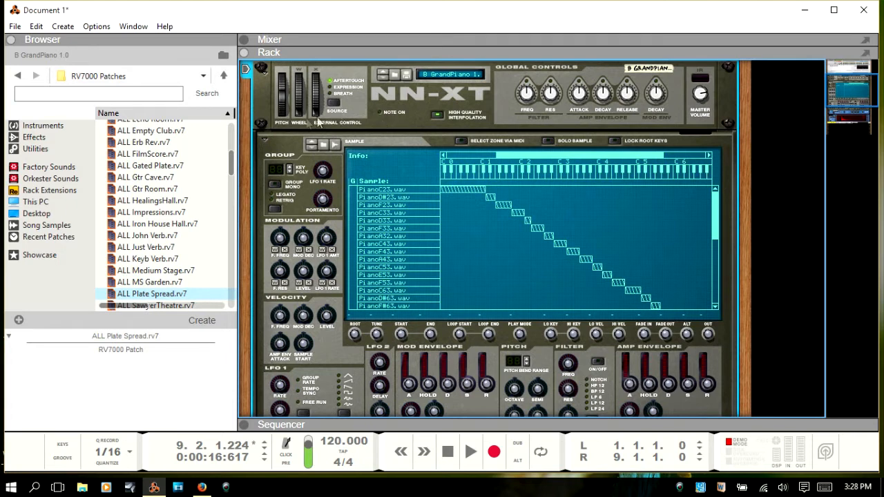
left_click(263, 75)
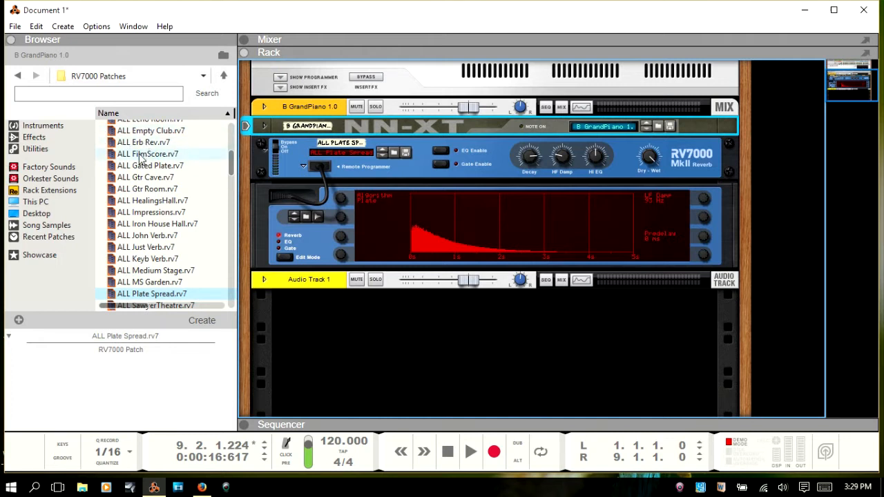
Add a second RV7000 reverb with the ALL FilmScore patch and delete the ALL Plate Spread reverb from the rack.
double_click(140, 154)
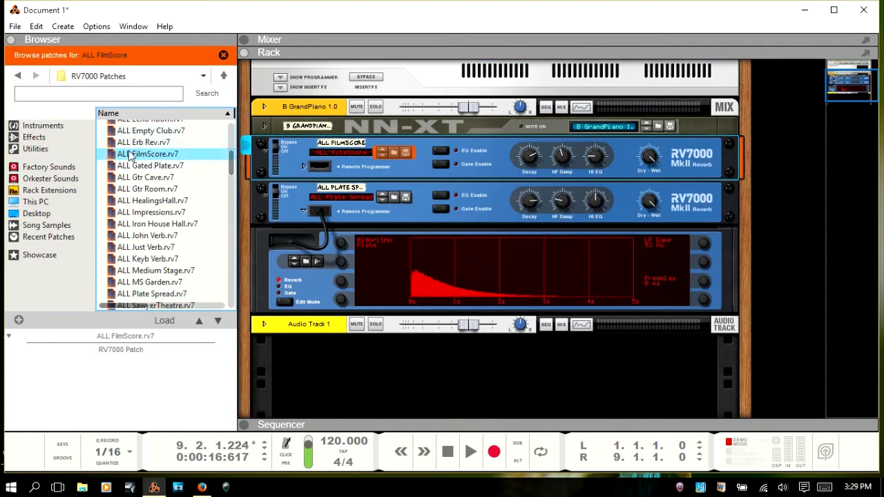
left_click(414, 207)
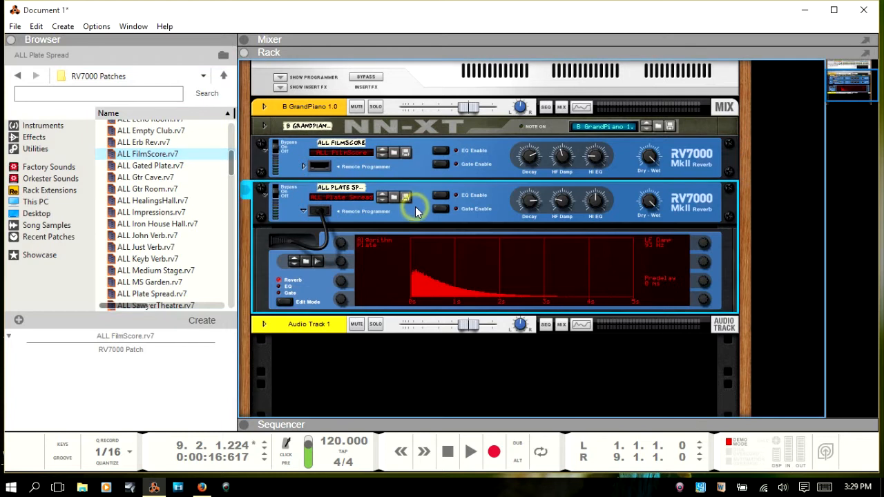
key("Delete")
key("Return")
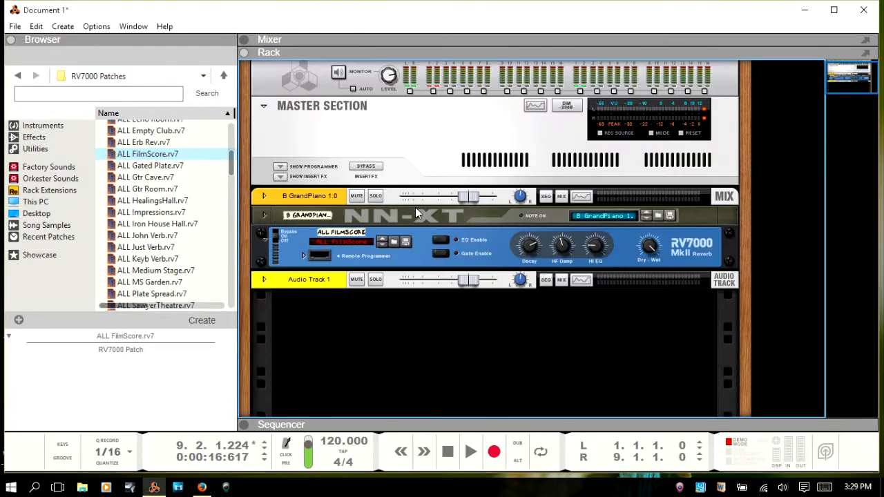
Examine the ALL FilmScore reverb's cable connections on the back of the rack and return to the front view.
left_click(464, 247)
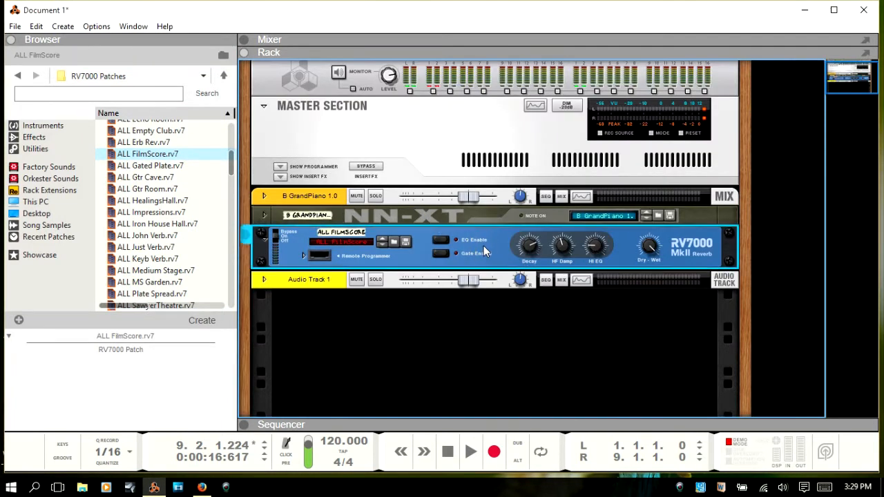
key("Tab")
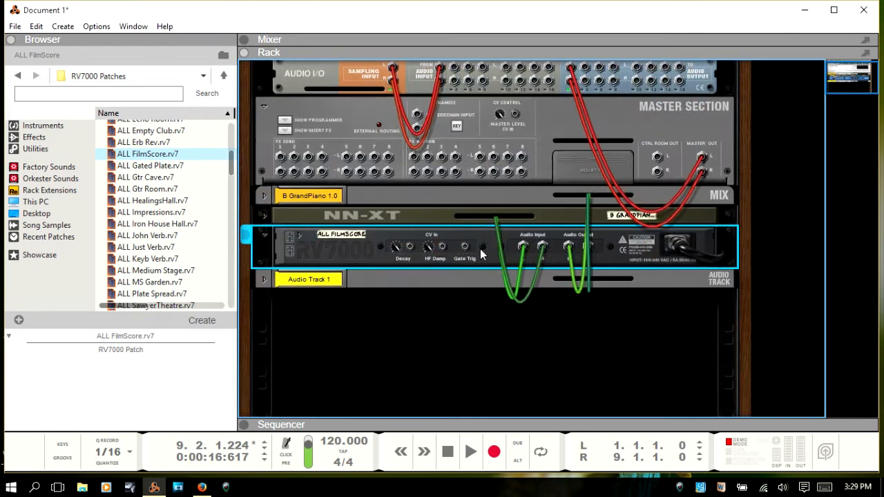
key("Tab")
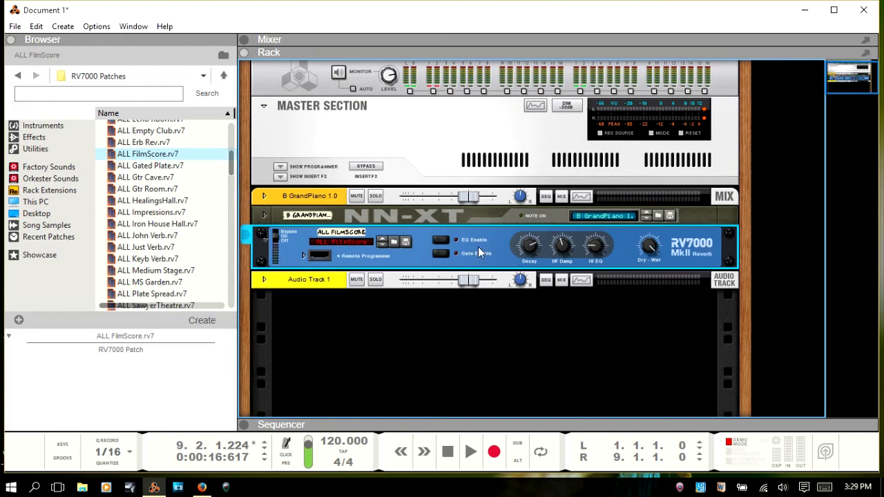
Unfold the NN-XT with its remote editor folded, and show the on-screen piano keys to play a note.
left_click(264, 215)
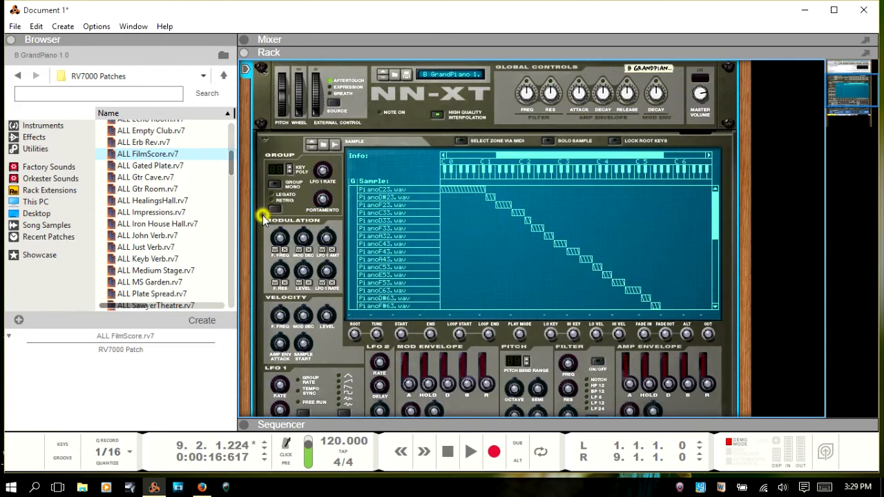
left_click(265, 140)
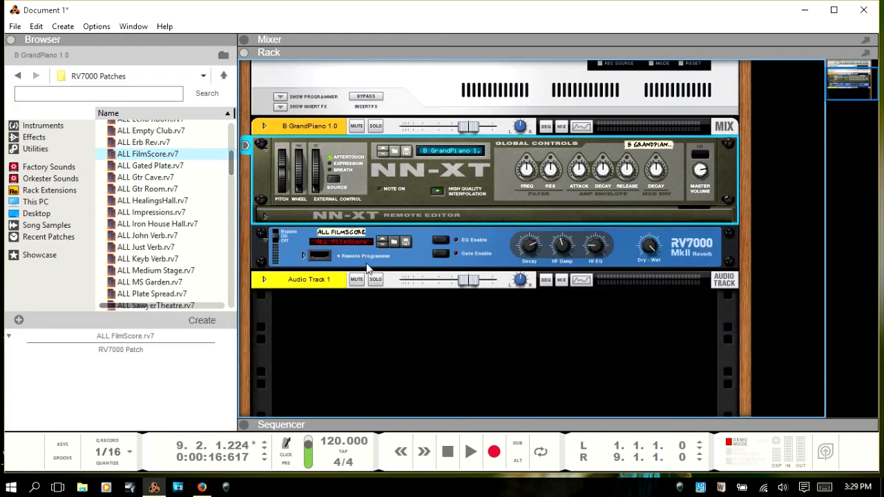
key("F4")
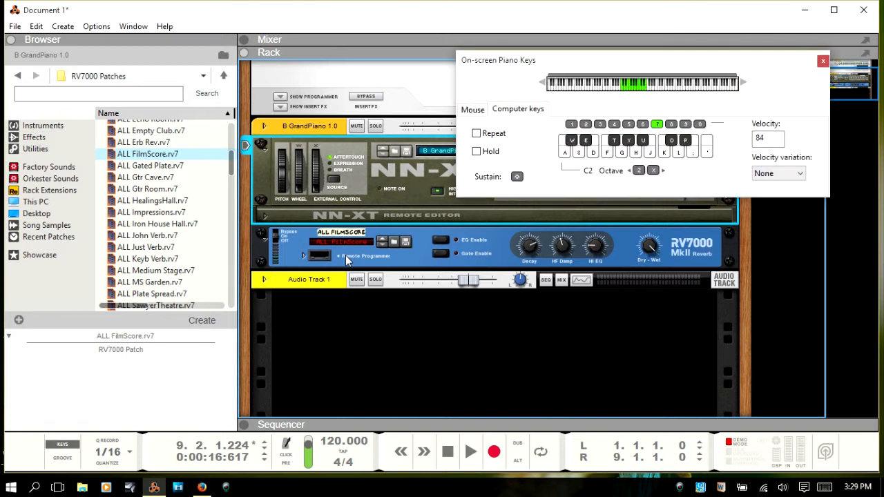
key("d")
Browse patches for the RV7000, load ALL FilmScore, and audition it with a few notes.
left_click(394, 242)
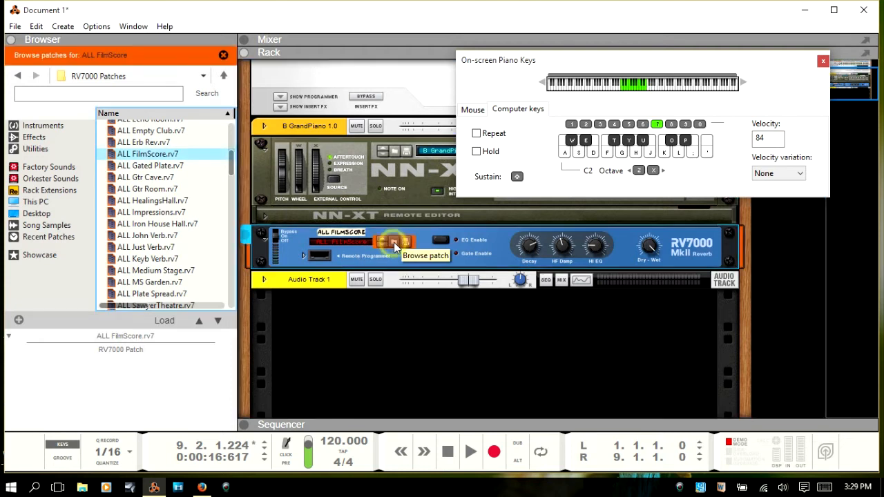
left_click(138, 154)
key("d")
key("g")
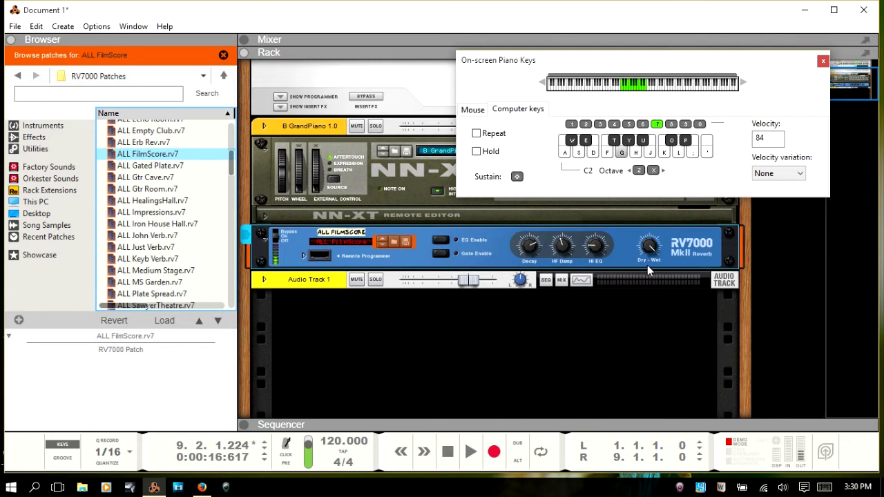
Set the RV7000's Dry/Wet amount to 36 and test the piano with a few notes.
left_click_drag(649, 245, 652, 276)
key("f")
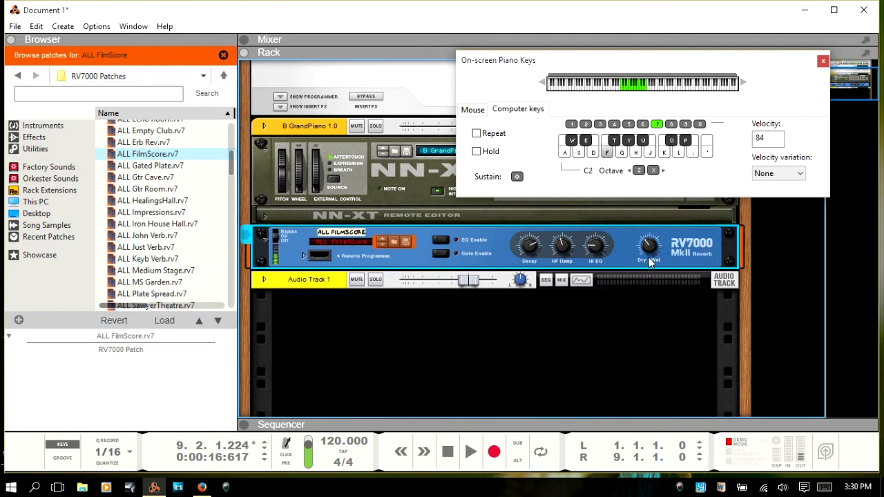
mouse_move(649, 253)
key("f")
key("l")
key("semicolon")
key("apostrophe")
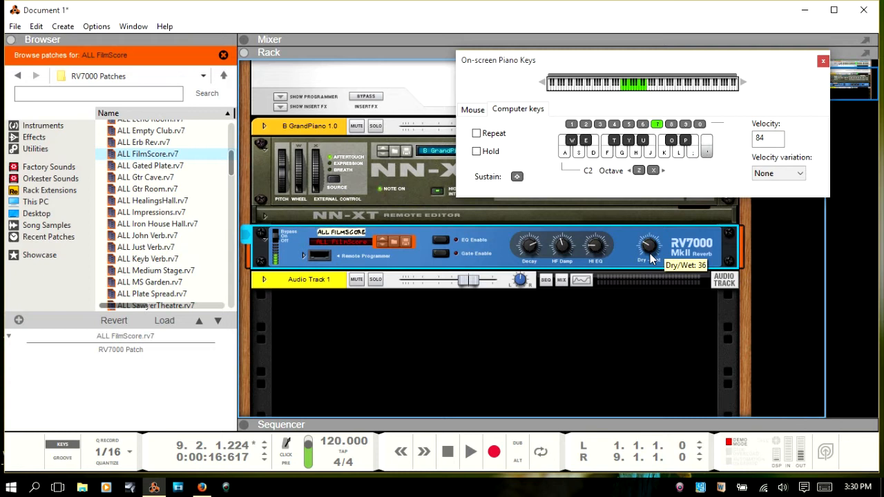
Raise the computer's playback volume to 68.
key("XF86AudioRaiseVolume")
key("XF86AudioRaiseVolume")
key("XF86AudioRaiseVolume")
key("XF86AudioRaiseVolume")
key("semicolon")
key("XF86AudioRaiseVolume")
key("XF86AudioRaiseVolume")
key("XF86AudioRaiseVolume")
key("XF86AudioRaiseVolume")
key("XF86AudioRaiseVolume")
Play piano notes and chords in the C2 octave range to hear the adjusted reverb.
key("l")
key("semicolon")
key("apostrophe")
key("d")
key("h")
key("semicolon")
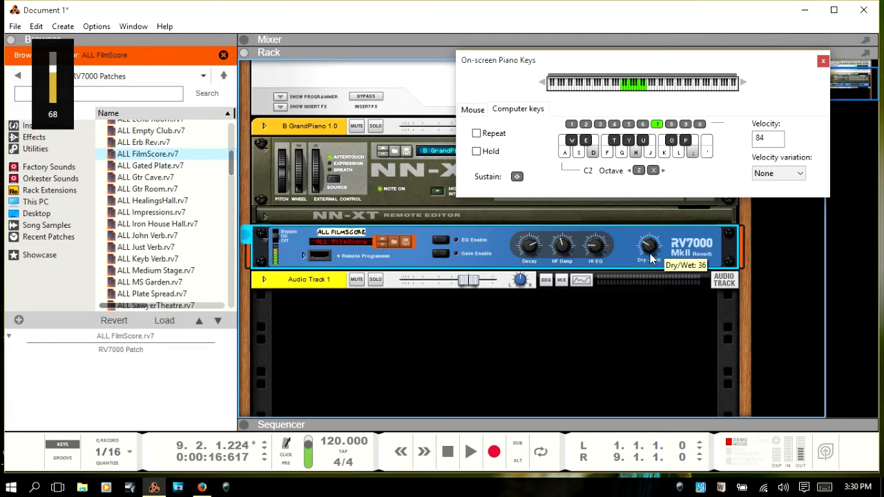
key("apostrophe")
key("d")
key("semicolon")
key("l")
key("s")
key("g")
key("k")
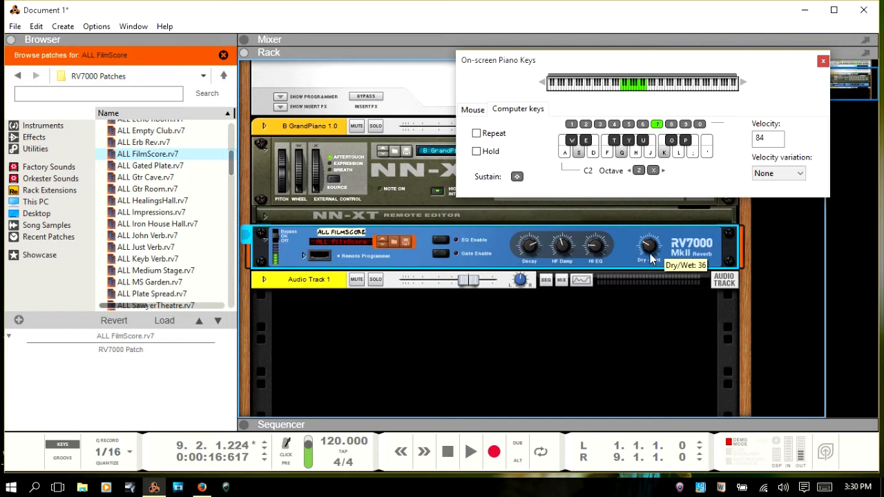
Shift the computer keyboard up to octave C3, play more piano phrases through the reverb, and hide the on-screen piano keys.
key("x")
key("semicolon")
key("k")
key("g")
key("l")
key("j")
key("a")
key("f")
key("h")
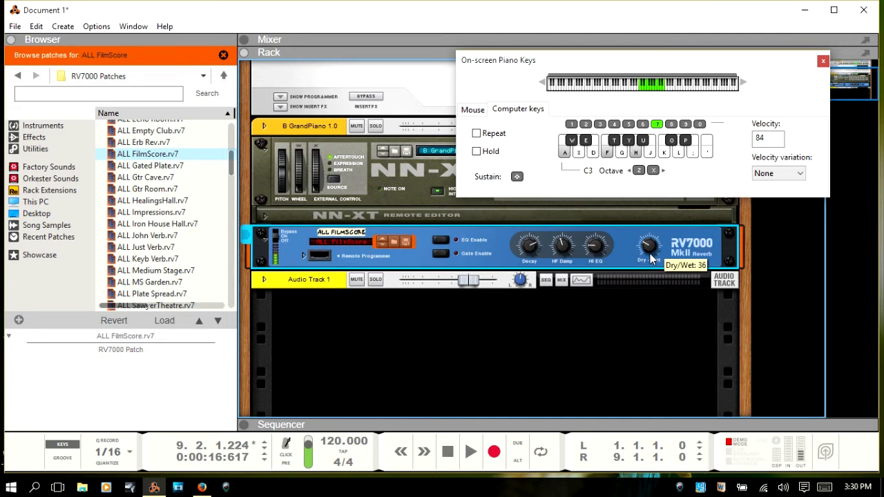
key("k")
key("l")
key("d")
key("k")
key("g")
key("j")
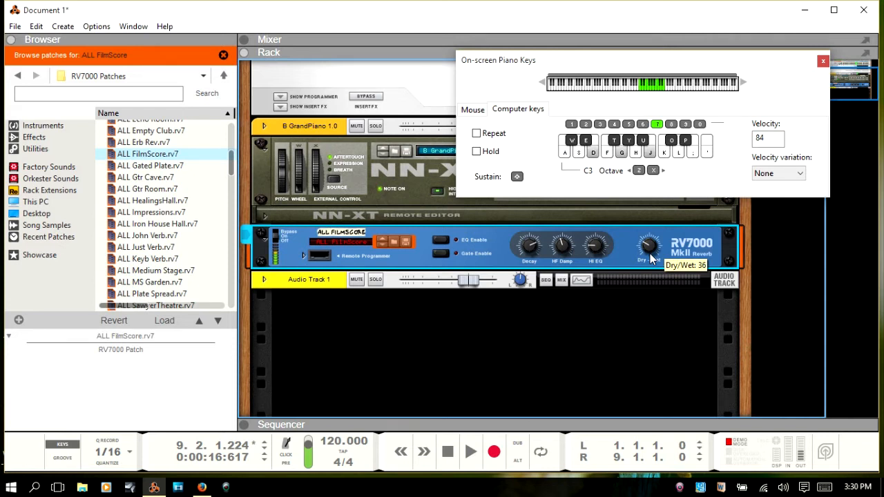
key("a")
key("f")
key("h")
key("j")
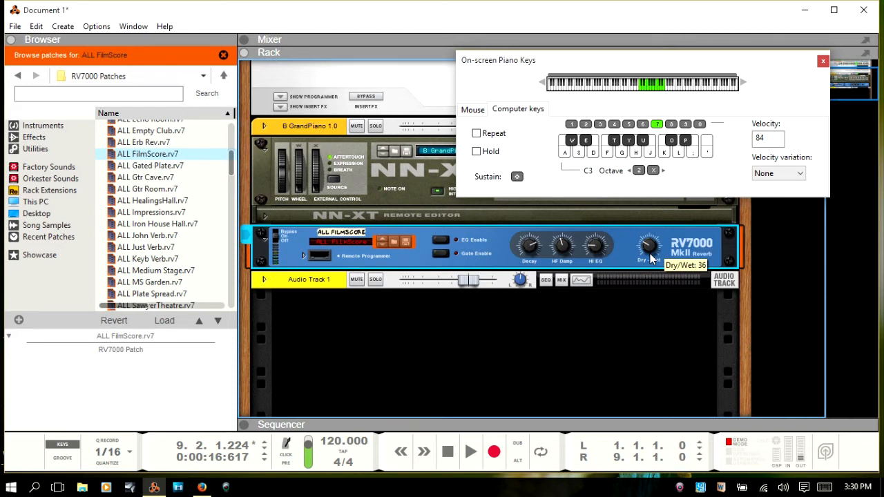
key("d")
key("apostrophe")
key("semicolon")
key("l")
key("s")
key("g")
key("k")
key("l")
key("semicolon")
key("d")
key("h")
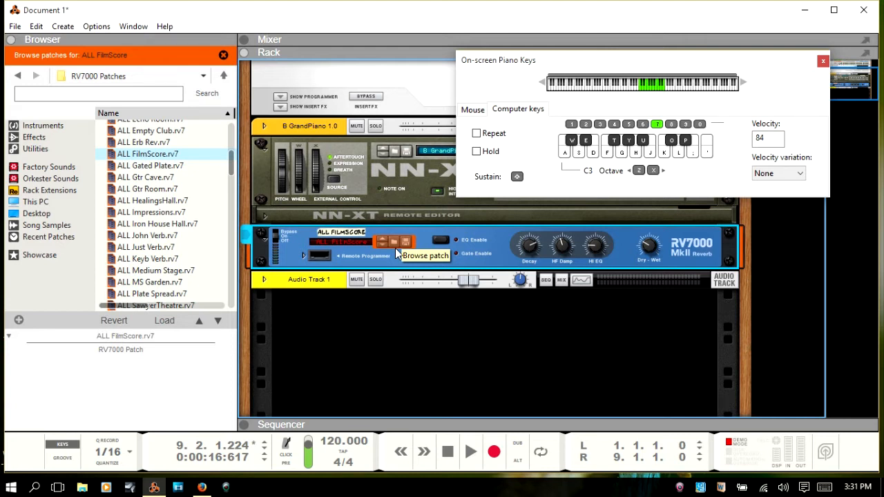
key("F4")
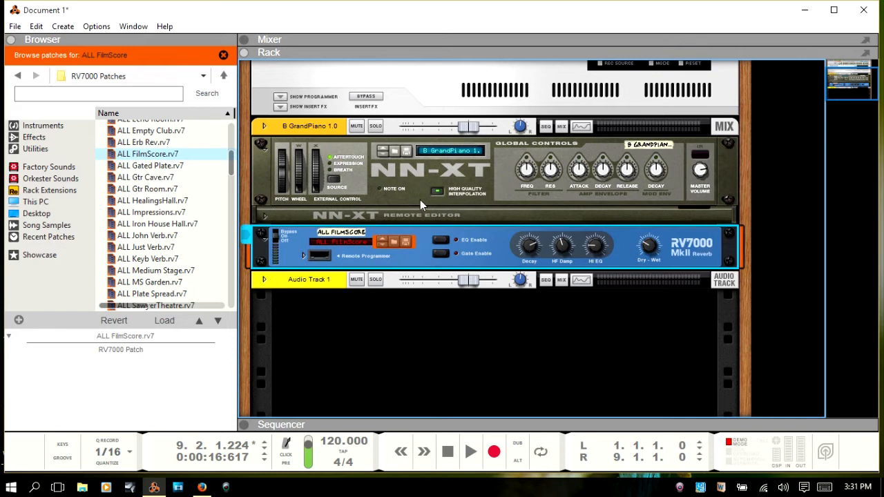
Detach the rack into its own window and reposition that window over the main one.
key("ctrl+F6")
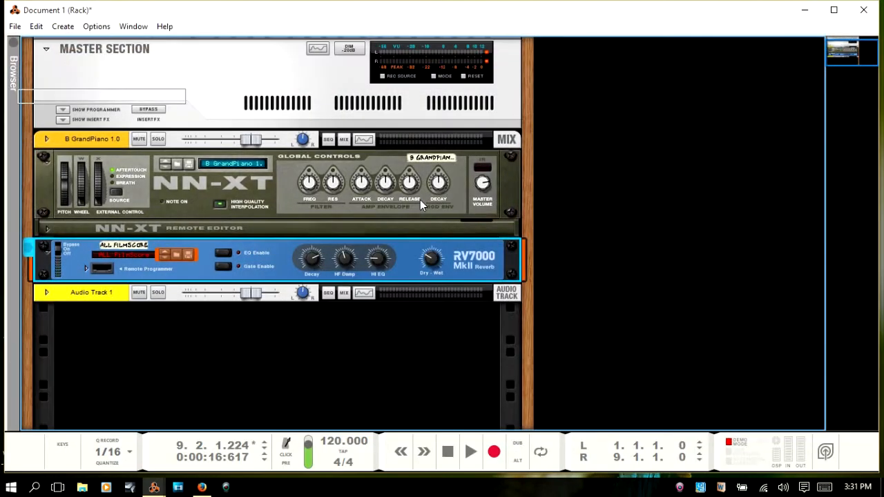
double_click(328, 18)
left_click(836, 9)
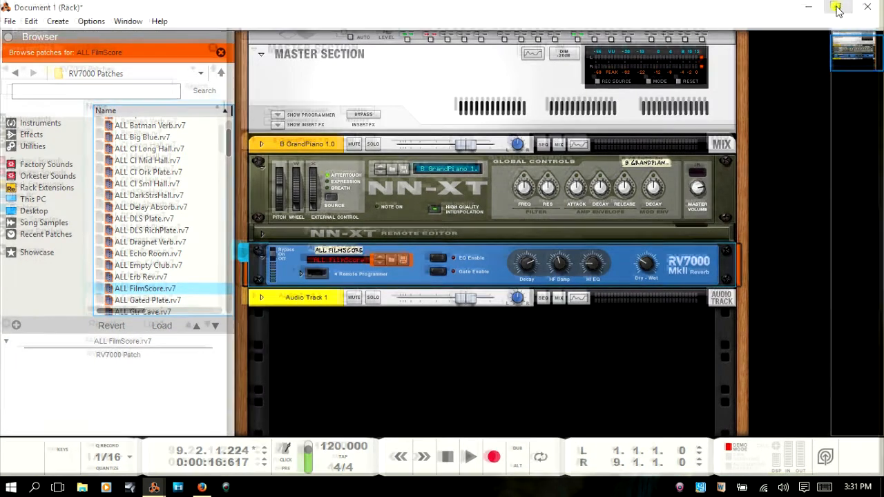
left_click_drag(437, 9, 434, 36)
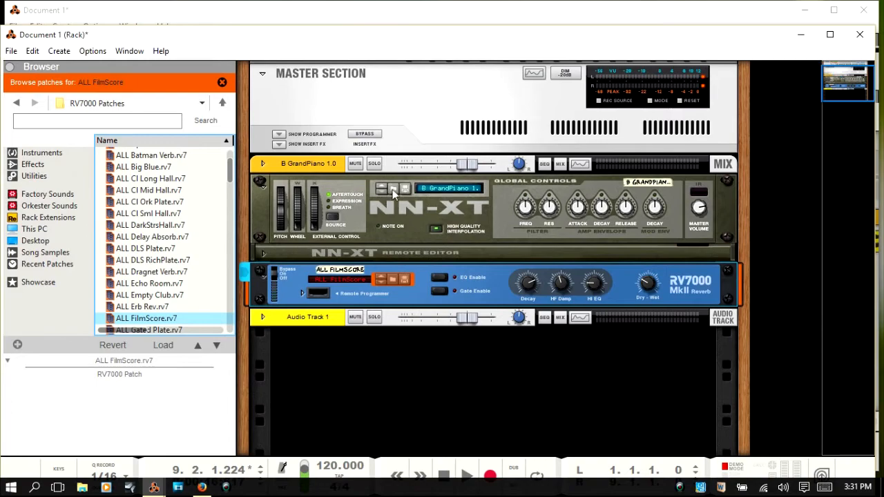
left_click_drag(299, 36, 283, 25)
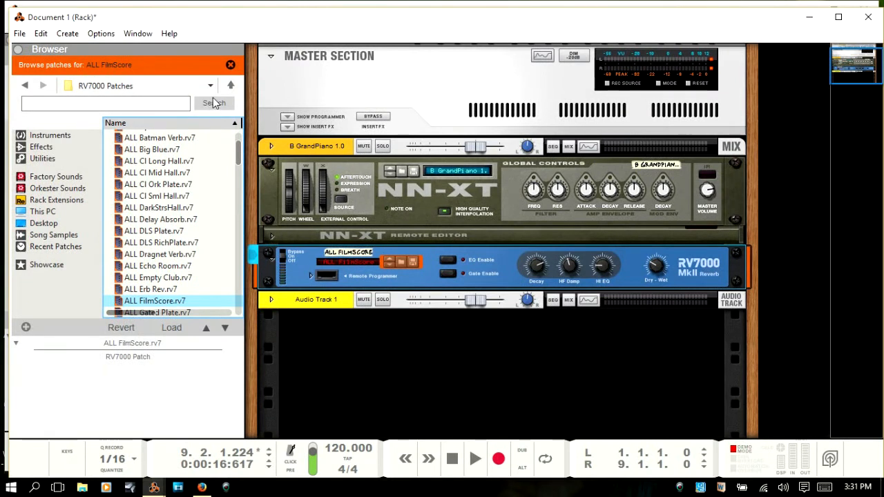
Reattach the rack to the main window and show only the rack area there.
key("F3")
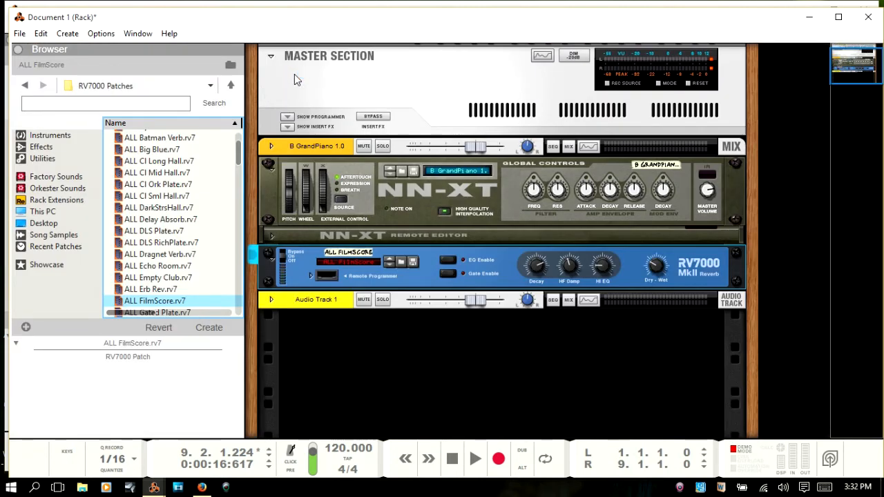
key("ctrl+F6")
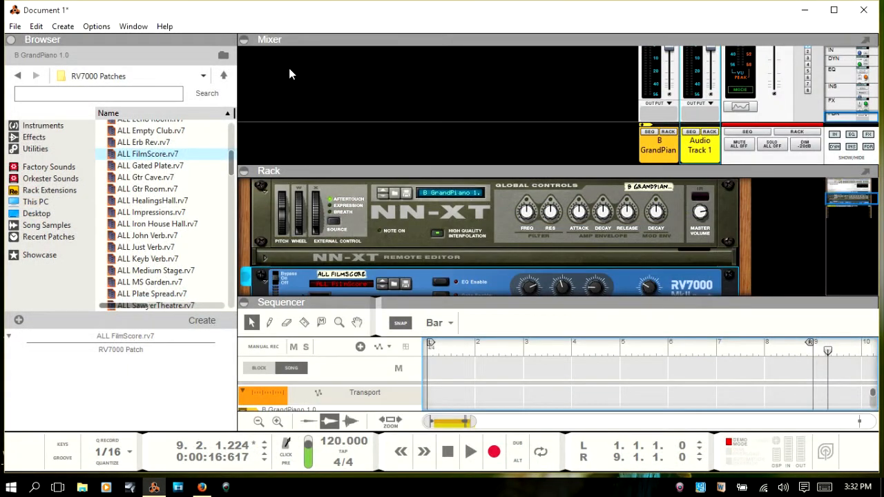
key("F6")
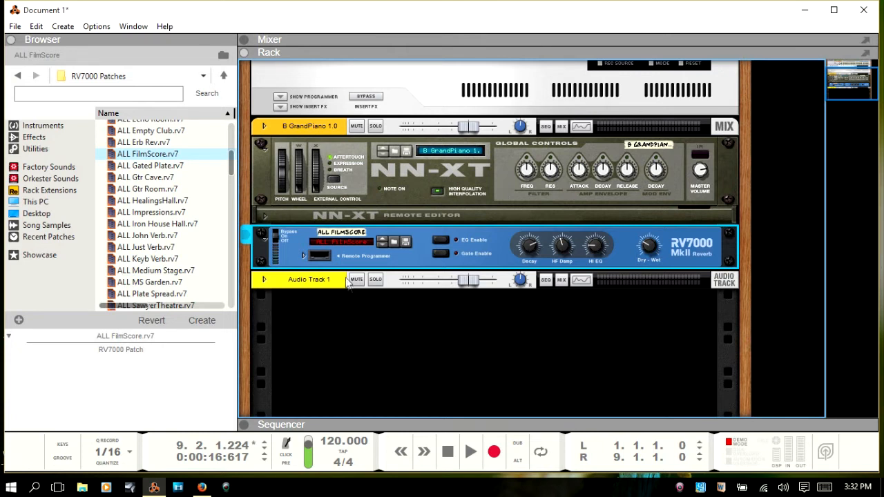
Add a Thor Polysonic Synthesizer from the browser's instruments to the rack.
left_click(39, 126)
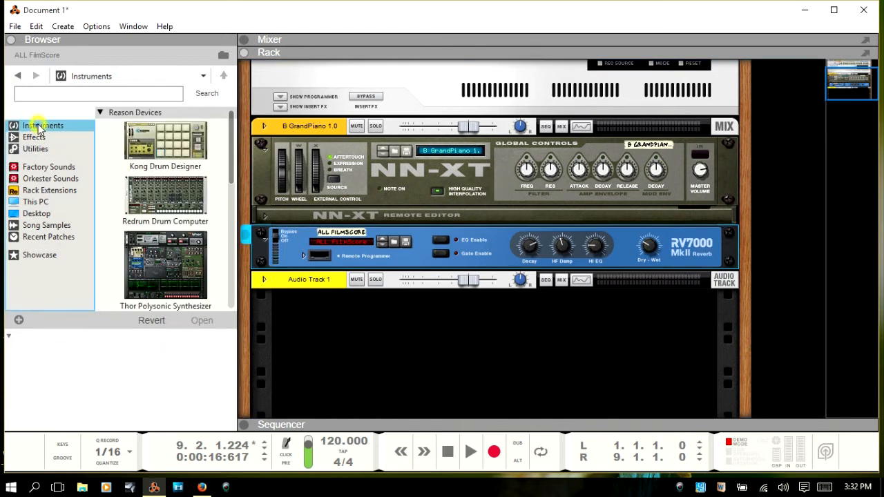
left_click(159, 261)
double_click(159, 260)
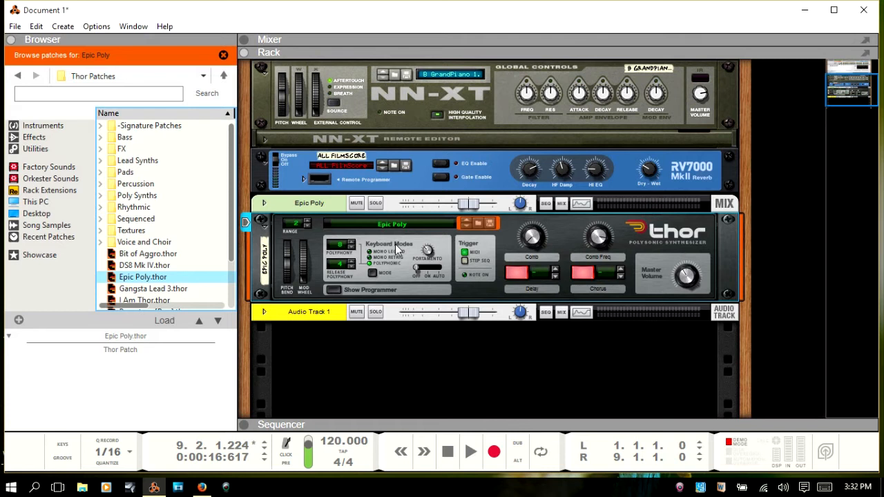
Show the sequencer, play the Epic Poly track with the on-screen piano keys, and return to the rack.
key("F7")
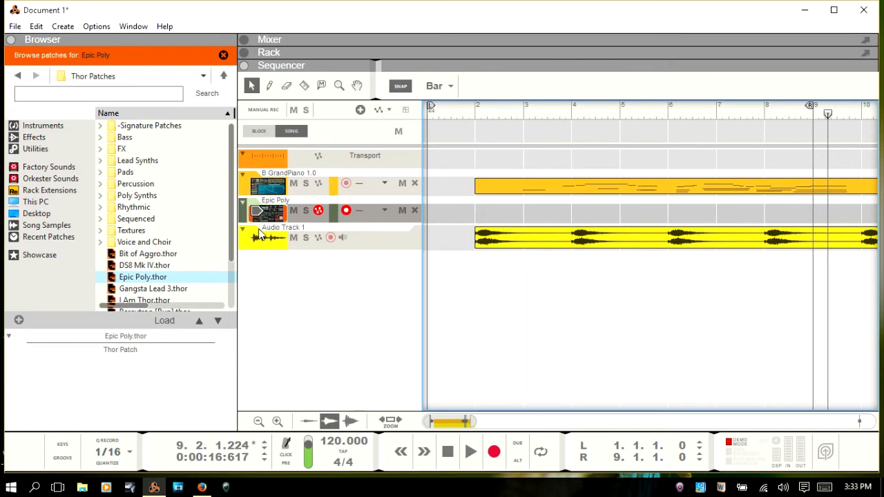
key("F4")
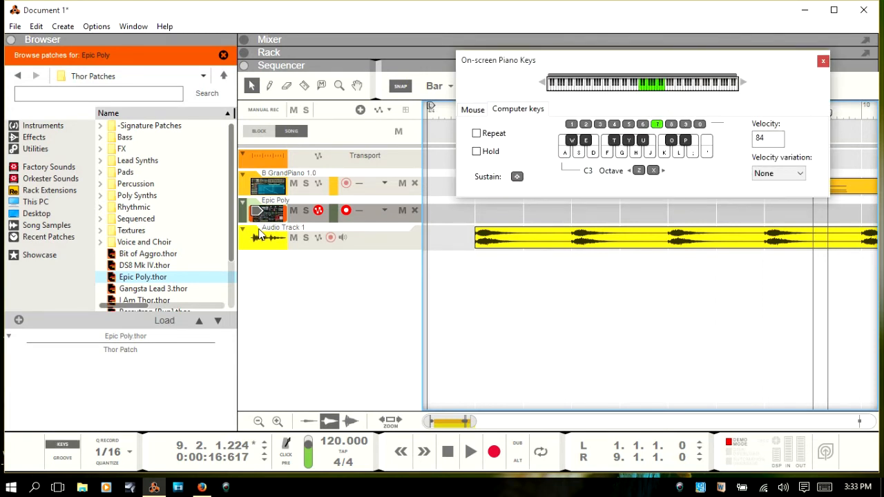
key("d")
key("j")
key("k")
key("f")
key("l")
key("k")
key("j")
key("s")
key("k")
key("j")
key("a")
key("d")
key("F6")
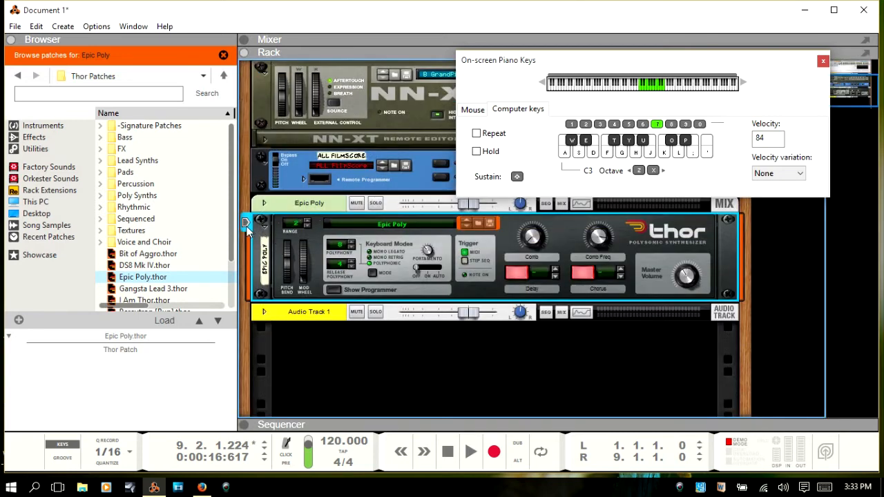
Play the Epic Poly synthesizer with the on-screen piano keys, switch to the sequencer and back to the rack, and close the keys.
key("f")
key("g")
key("h")
key("d")
key("F7")
key("g")
key("s")
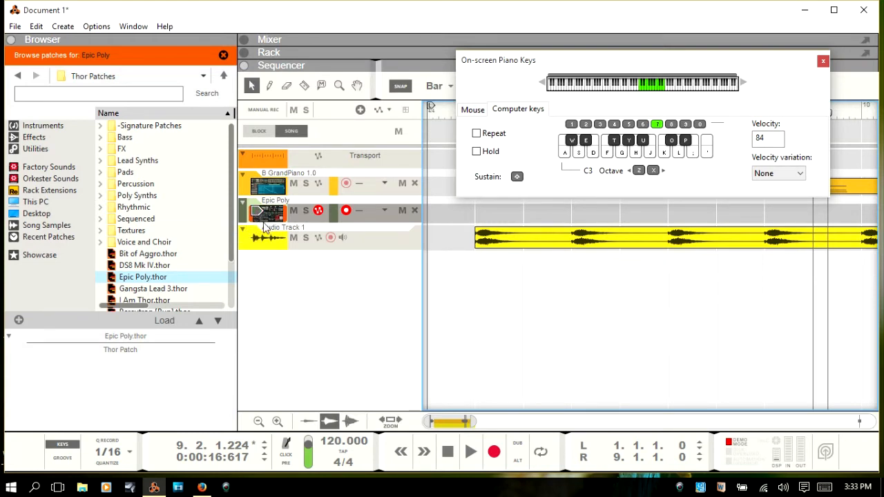
key("F6")
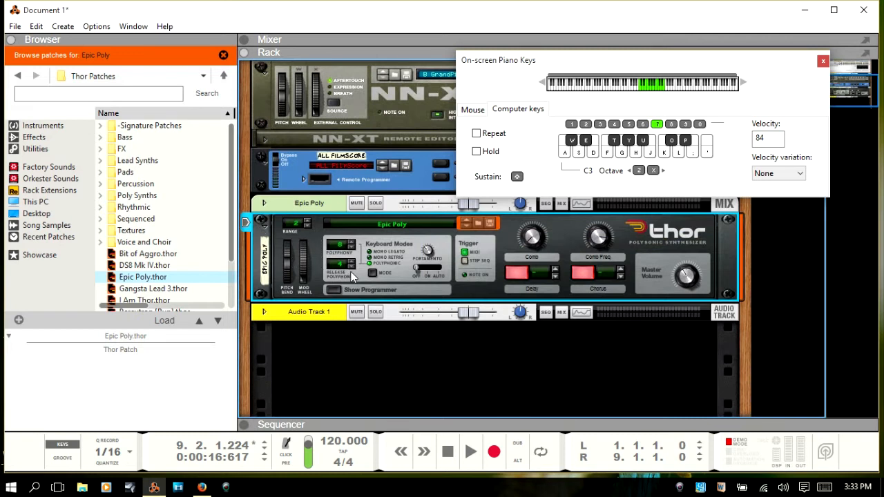
key("F4")
Select the NN-XT grand piano in the rack, play it with the on-screen piano keys, and close the keys.
left_click(370, 119)
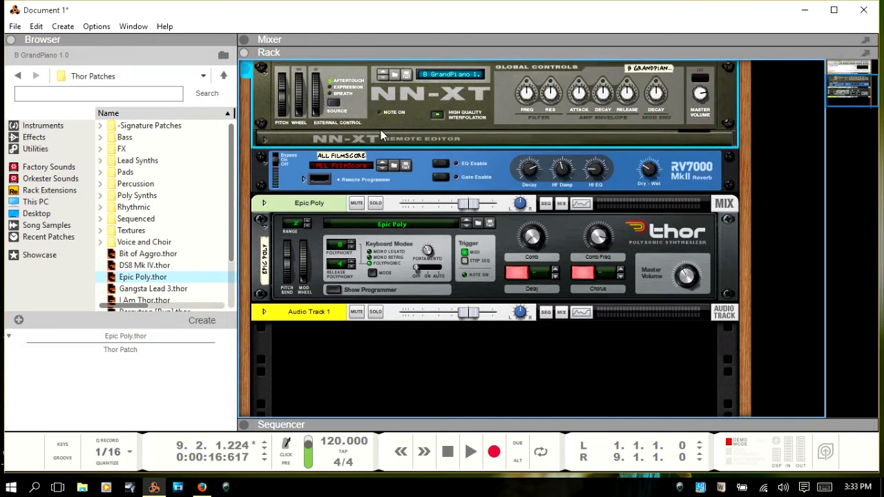
scroll(380, 130, "up", 1)
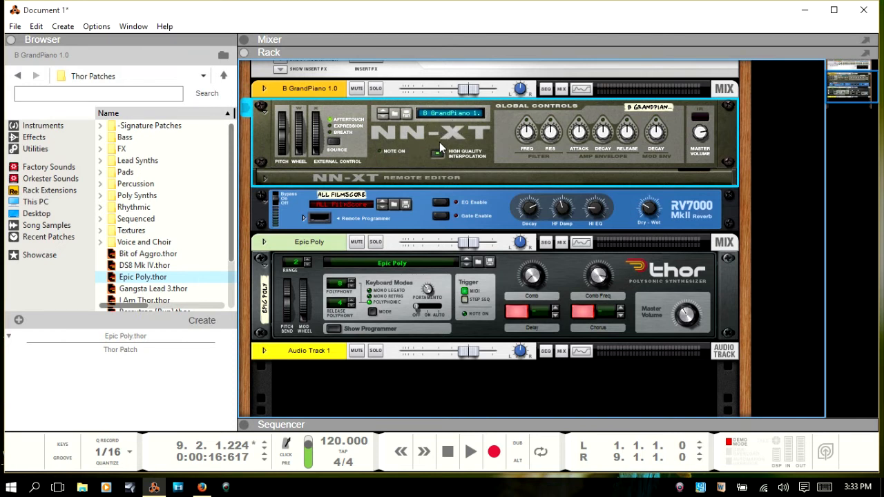
key("F4")
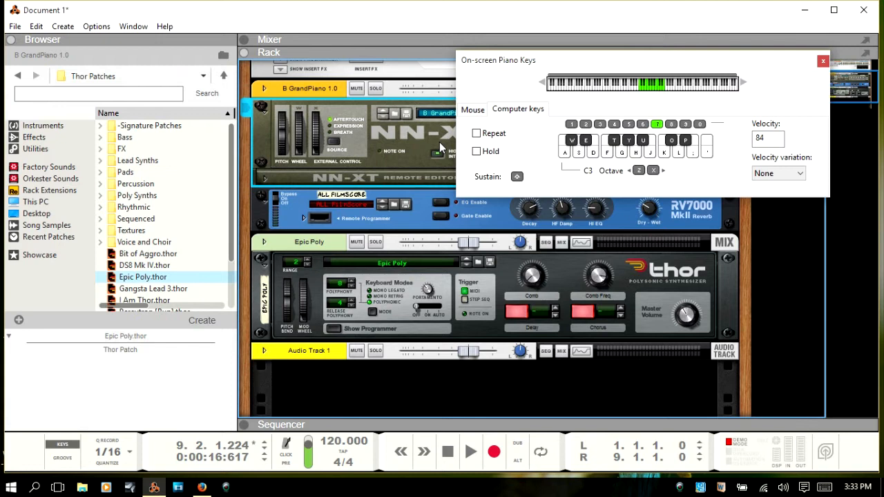
key("f")
key("j")
key("k")
key("s")
key("f")
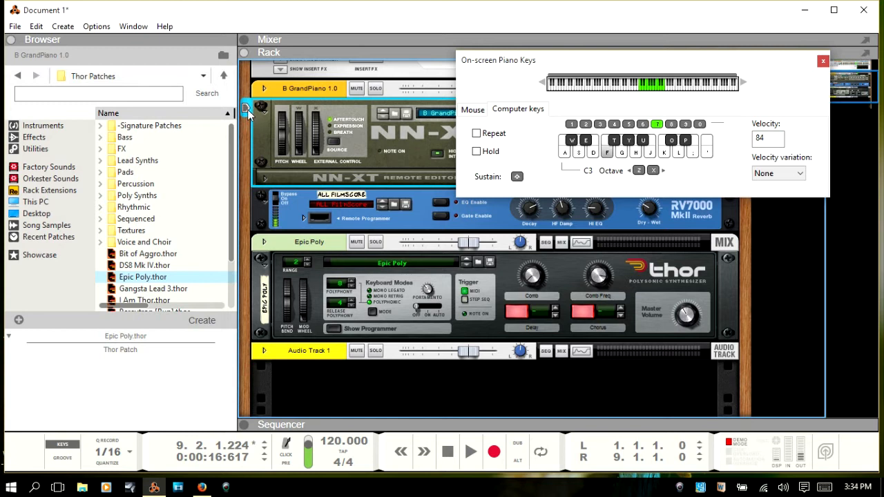
key("k")
key("l")
key("semicolon")
key("s")
key("g")
key("j")
key("d")
key("k")
key("F4")
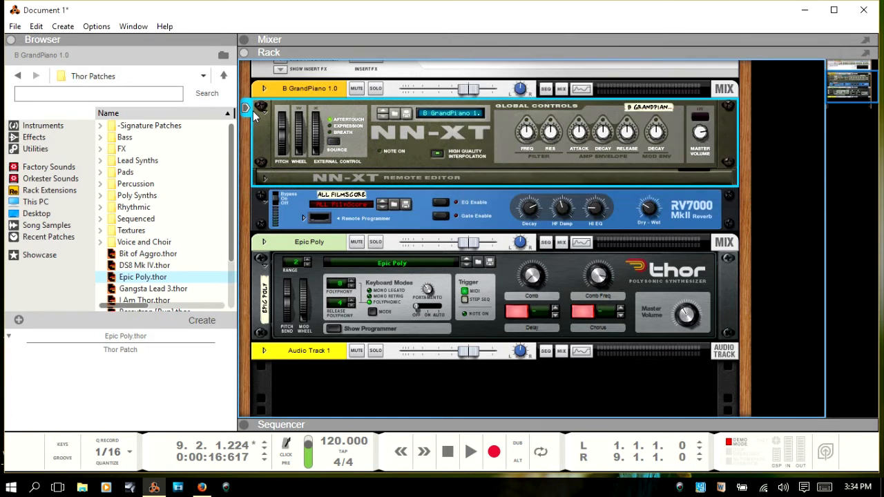
Show only the sequencer with the browser hidden, and magnify the timeline horizontally around bar 9.
key("F7")
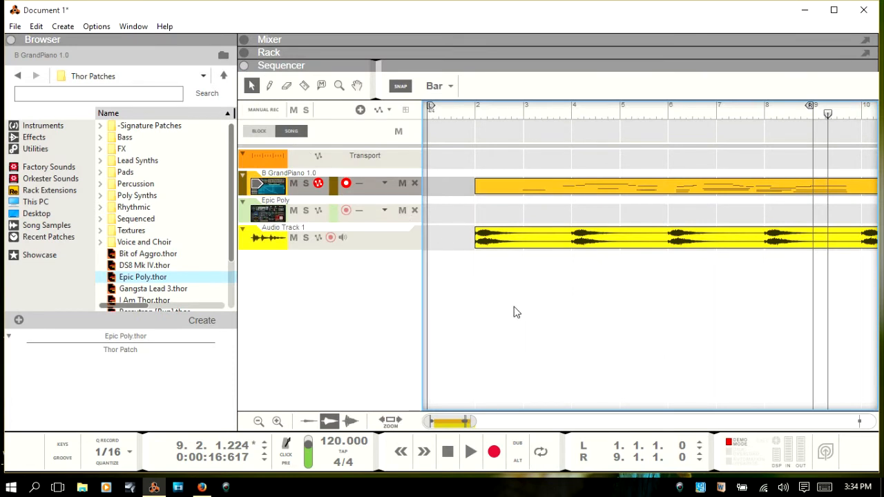
key("F3")
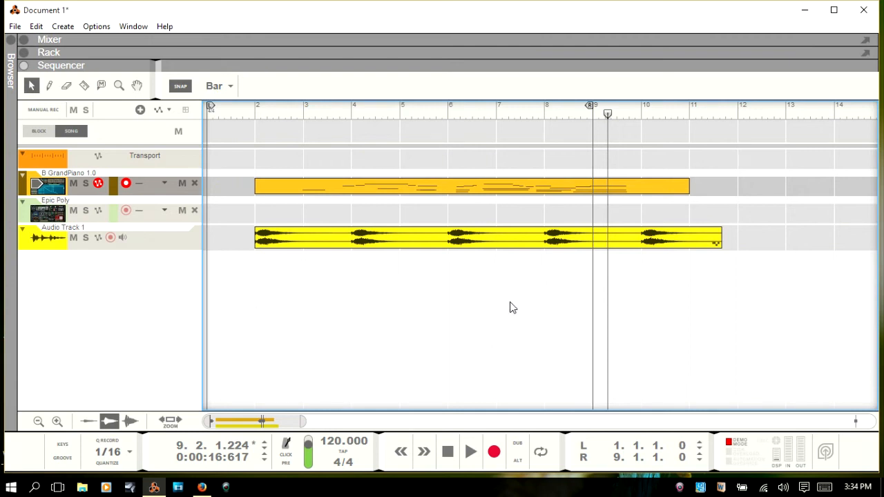
key("h")
key("h")
key("h")
key("h")
key("h")
key("h")
key("h")
key("h")
key("h")
key("h")
key("h")
key("h")
key("h")
key("h")
key("h")
key("h")
key("h")
key("h")
key("h")
key("h")
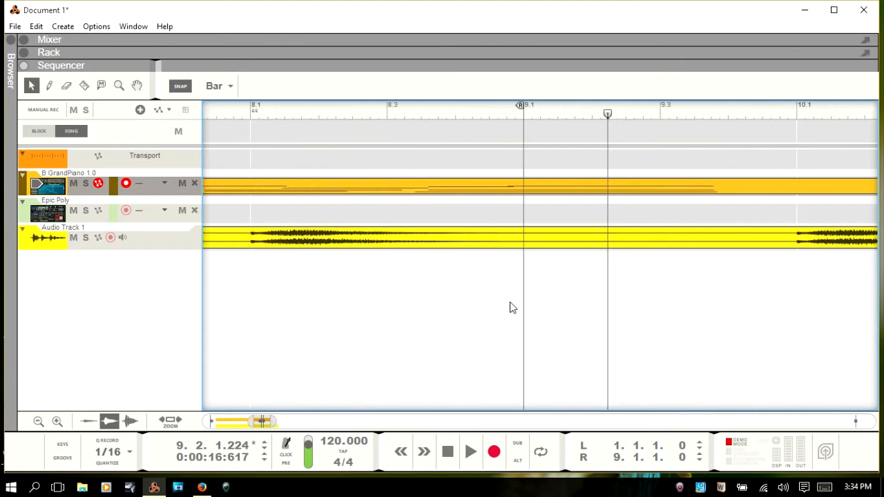
key("h")
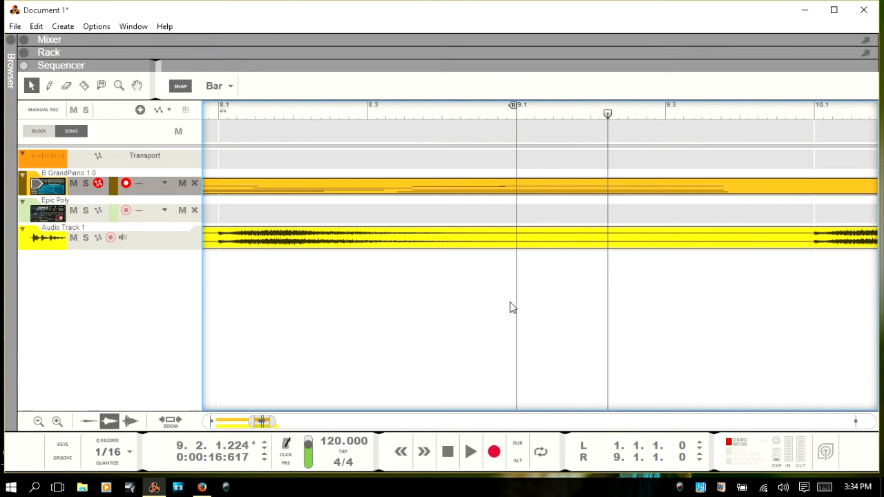
Select the B GrandPiano clip and fit it to the width of the sequencer view.
left_click(526, 246)
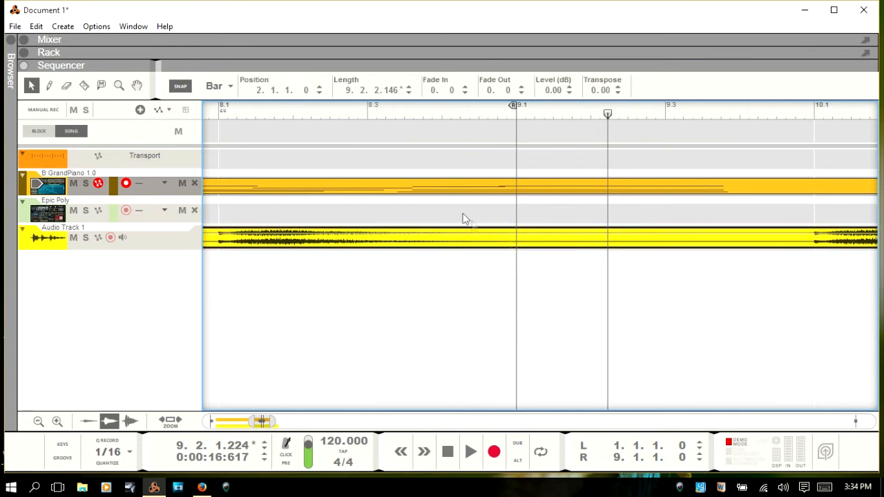
left_click(475, 190)
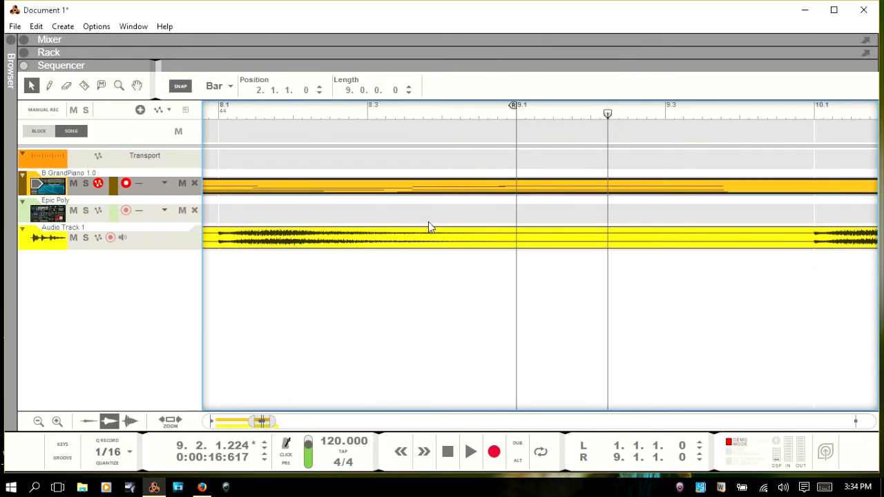
key("z")
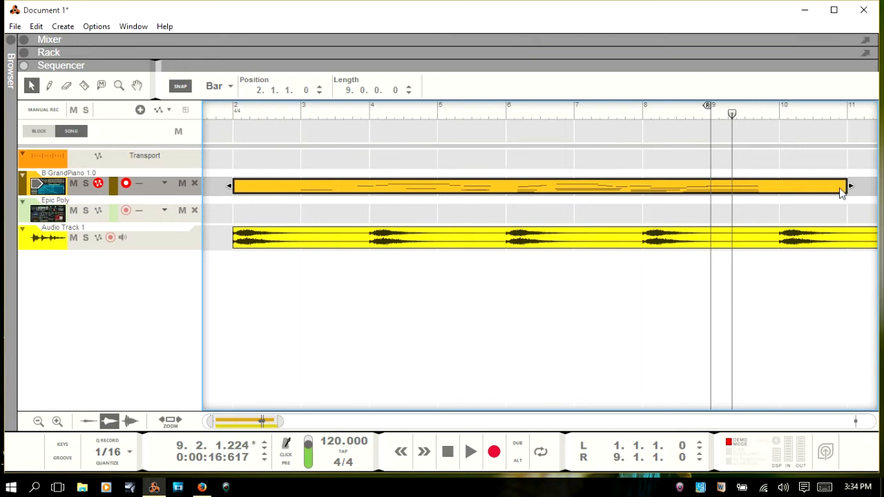
Select the clip on Audio Track 1 and fit it to the sequencer view.
scroll(841, 192, "down", 5)
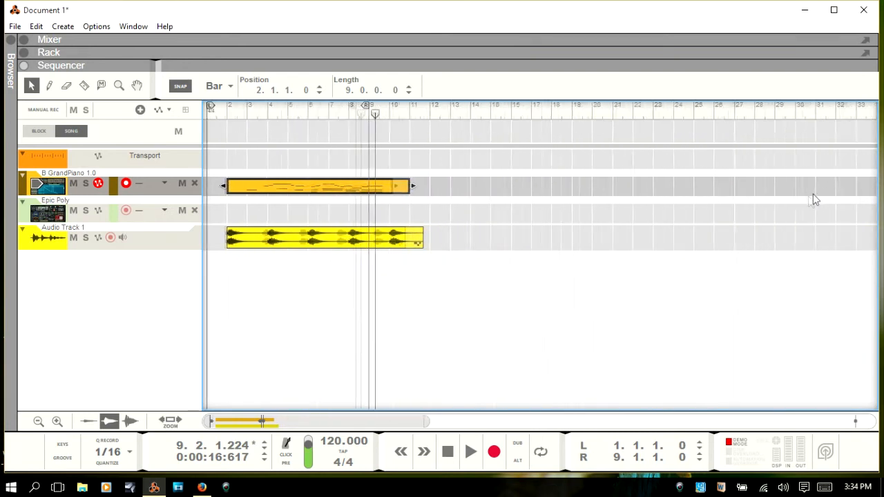
scroll(813, 200, "down", 2)
left_click(253, 241)
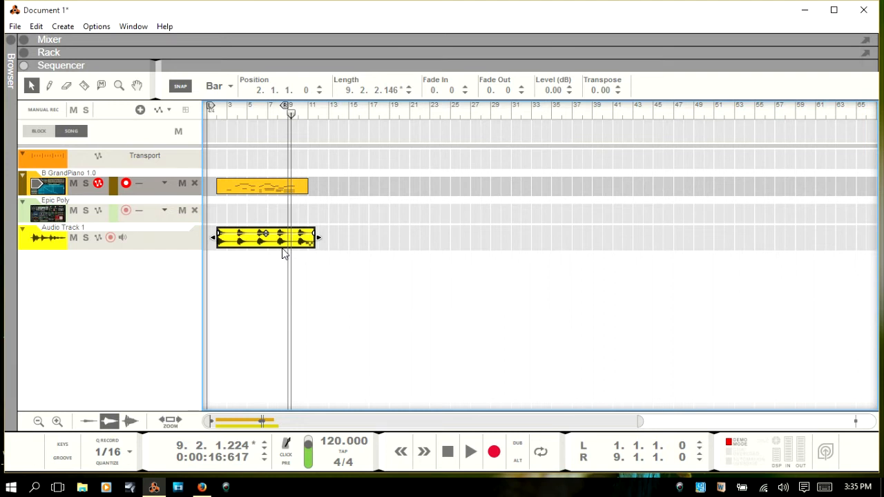
key("z")
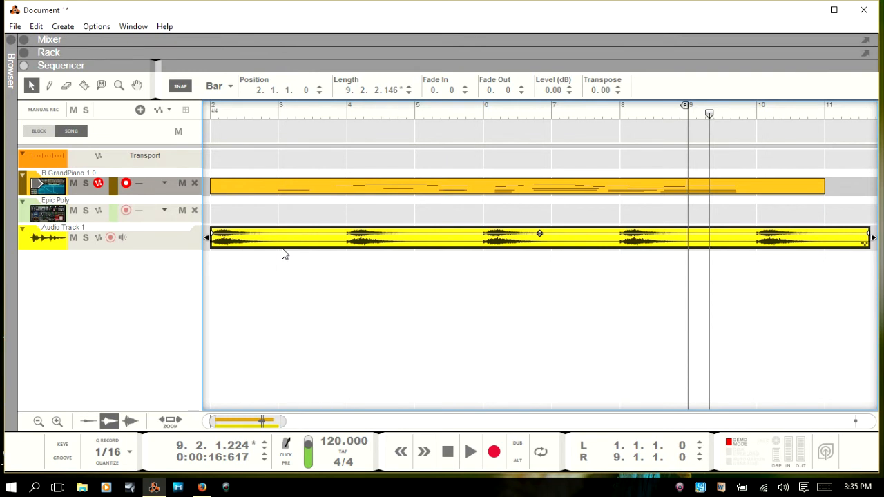
Magnify the timeline closely around bar 9 and bring the whole selected audio clip back into view.
key("h")
key("h")
key("h")
key("h")
key("h")
key("h")
key("h")
key("h")
key("h")
key("h")
key("h")
key("h")
key("h")
key("h")
key("h")
key("h")
key("h")
key("h")
key("h")
key("h")
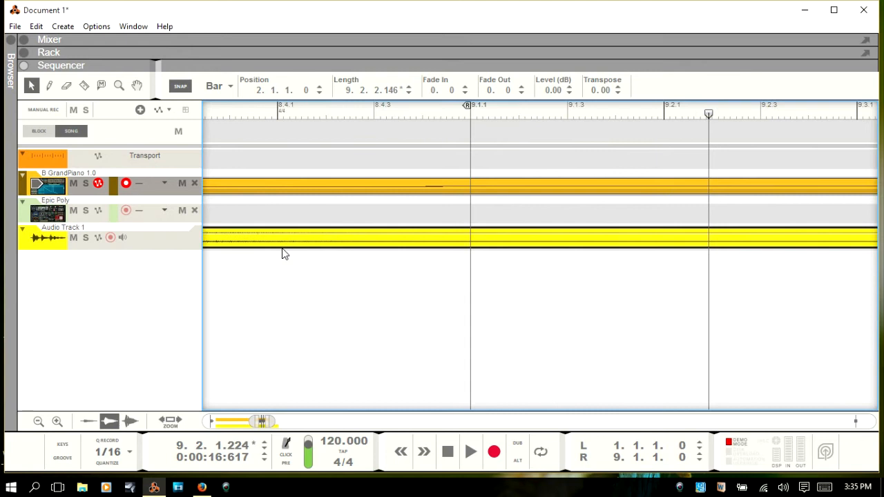
key("z")
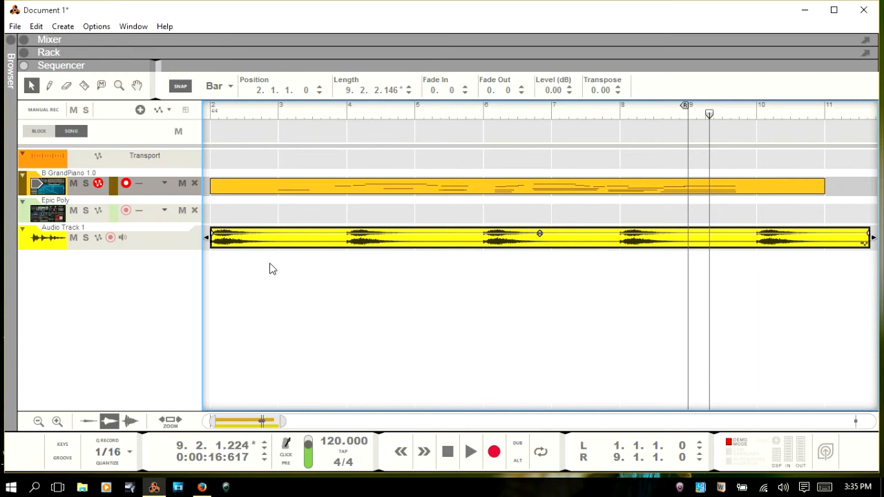
Magnify the timeline once more and use the sequencer's Zoom command to fit the selected audio clip.
key("h")
key("h")
key("h")
key("h")
key("h")
key("h")
key("h")
key("h")
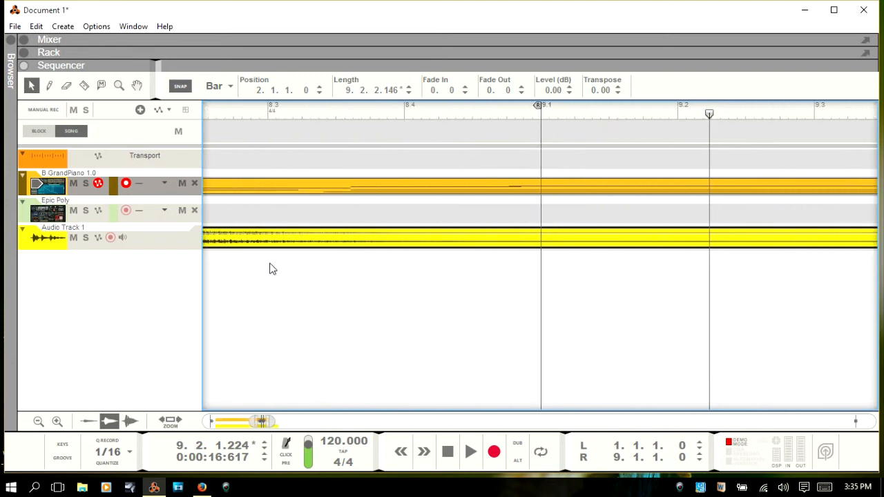
left_click(171, 423)
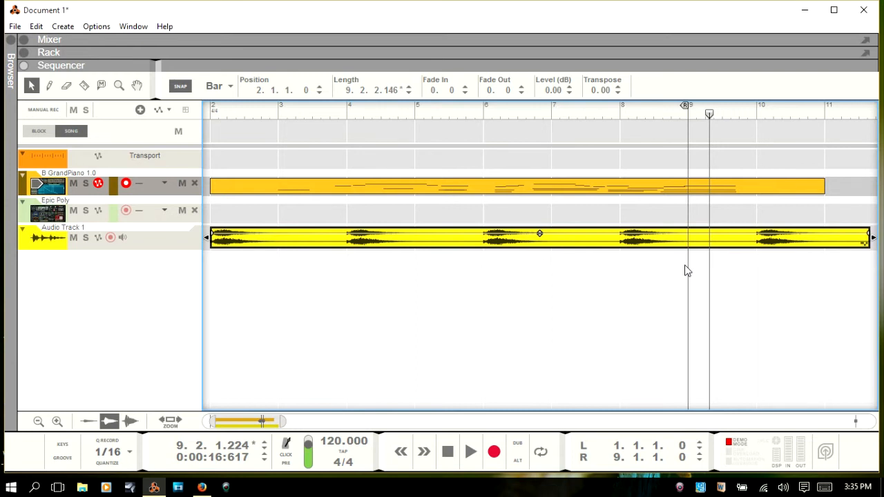
Select the B GrandPiano track and create an automation lane for the NN-XT's Master Volume knob.
left_click(495, 186)
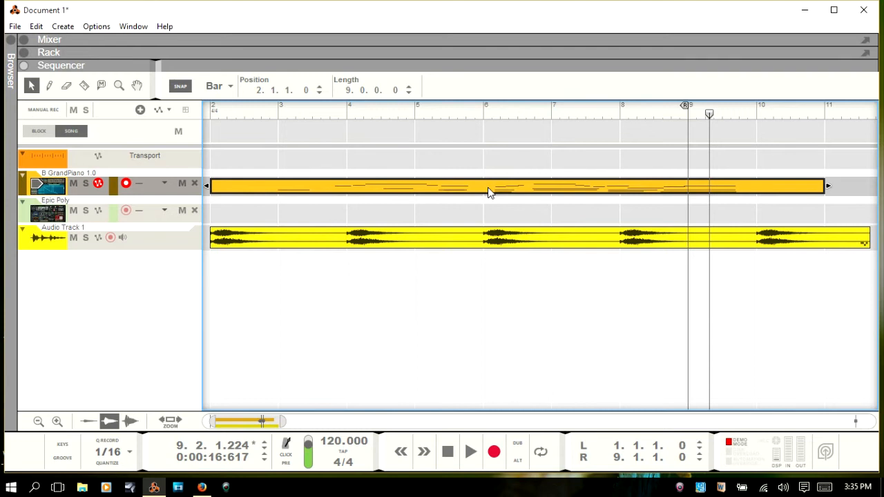
left_click(157, 194)
key("F6")
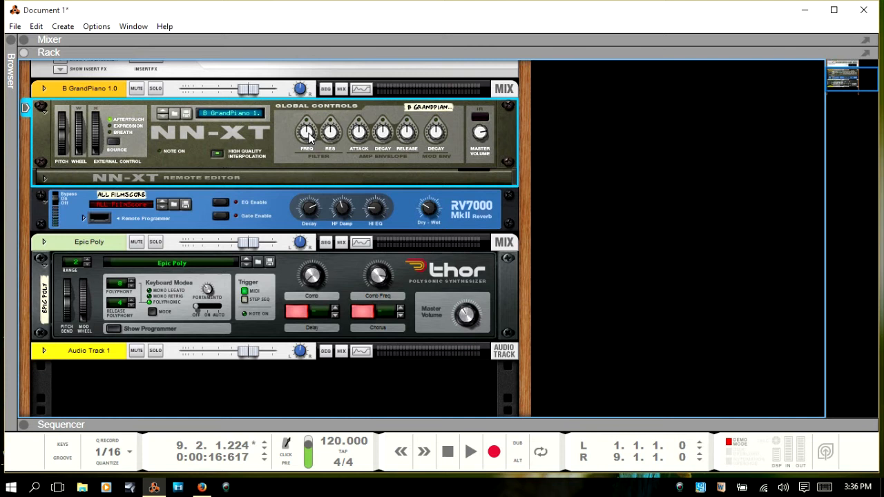
mouse_move(309, 145)
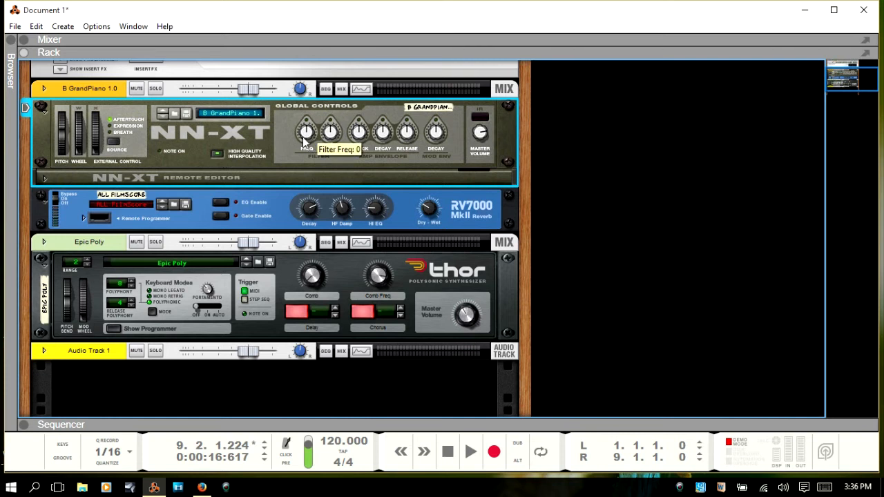
left_click(481, 135, "alt")
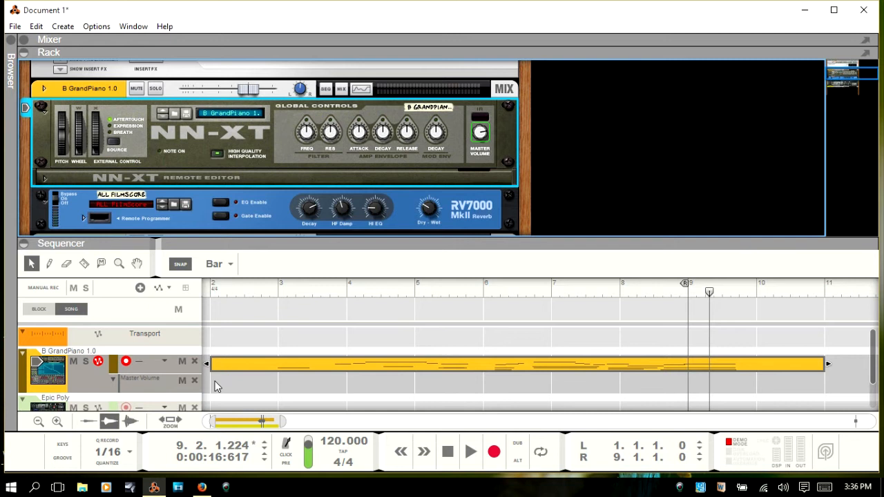
Draw a Master Volume automation clip from bar 2 to bar 9 and pencil a curve that rises and dips twice inside it.
left_click_drag(215, 385, 657, 373)
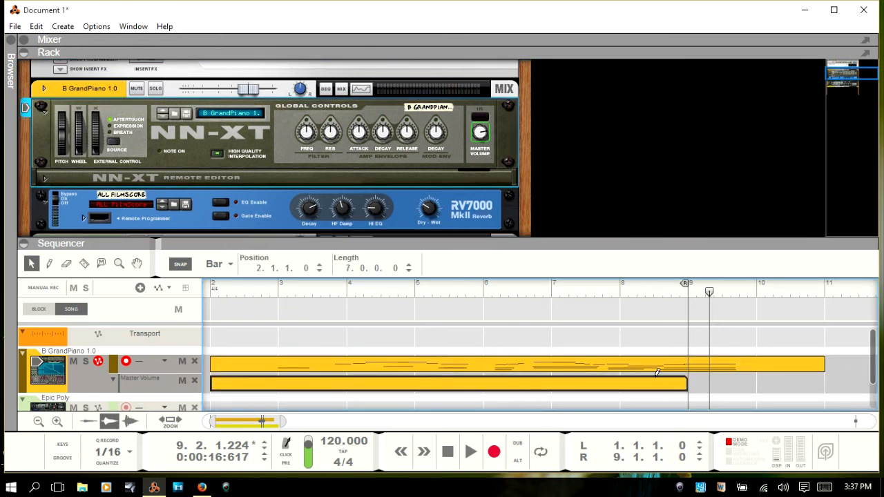
double_click(256, 388)
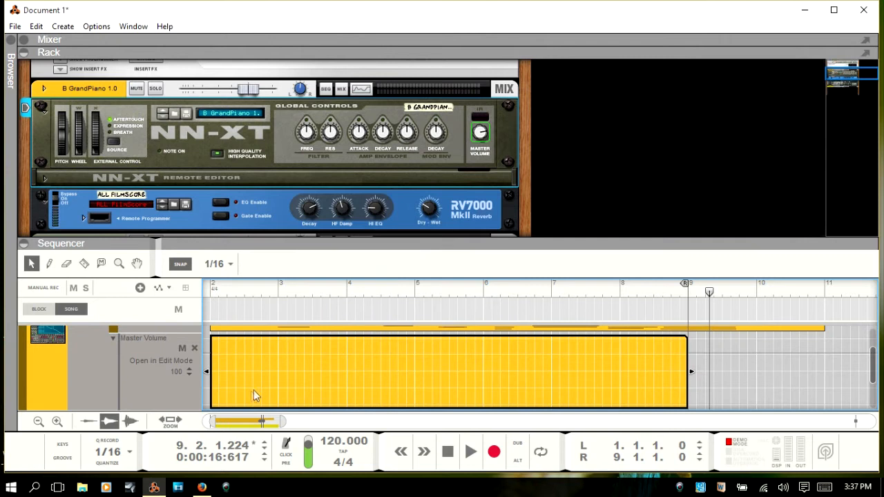
key("w")
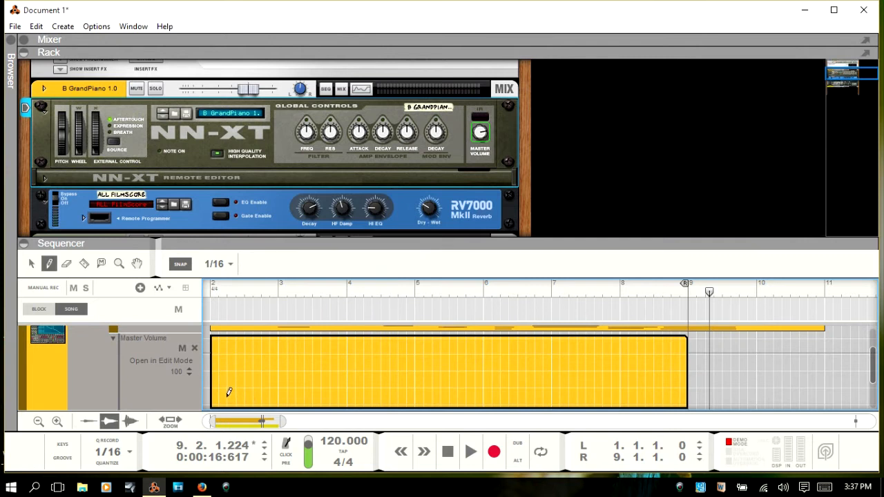
left_click_drag(214, 402, 249, 350)
mouse_move(301, 346)
left_mouse_down()
mouse_move(379, 388)
mouse_move(494, 344)
mouse_move(543, 376)
mouse_move(608, 382)
mouse_move(684, 343)
left_mouse_up()
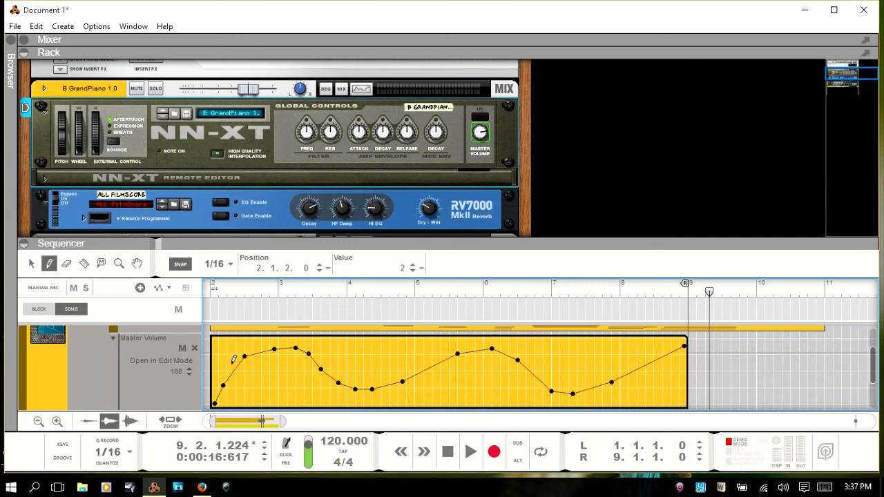
key("q")
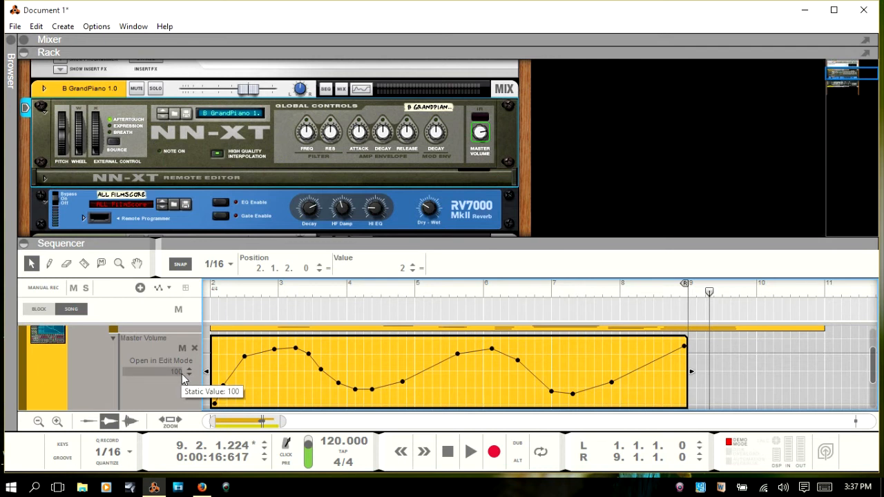
Show only the sequencer and enlarge its tracks vertically.
key("F6")
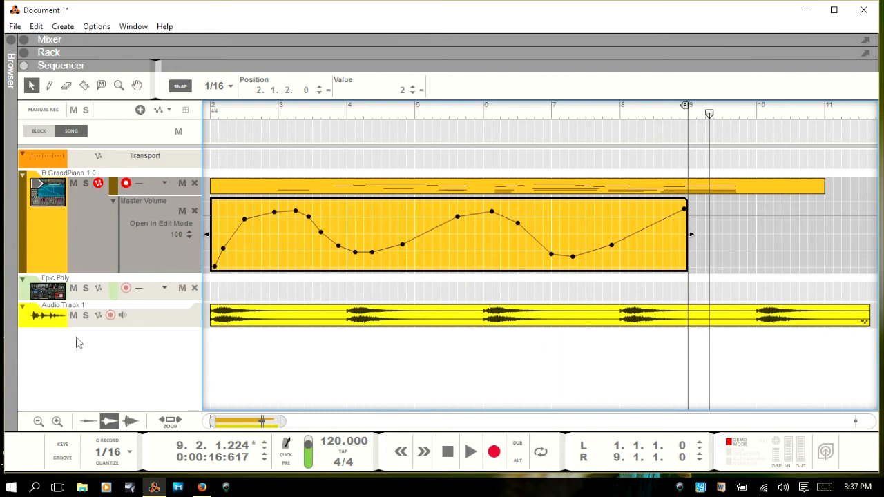
left_click(57, 421)
left_click(58, 421)
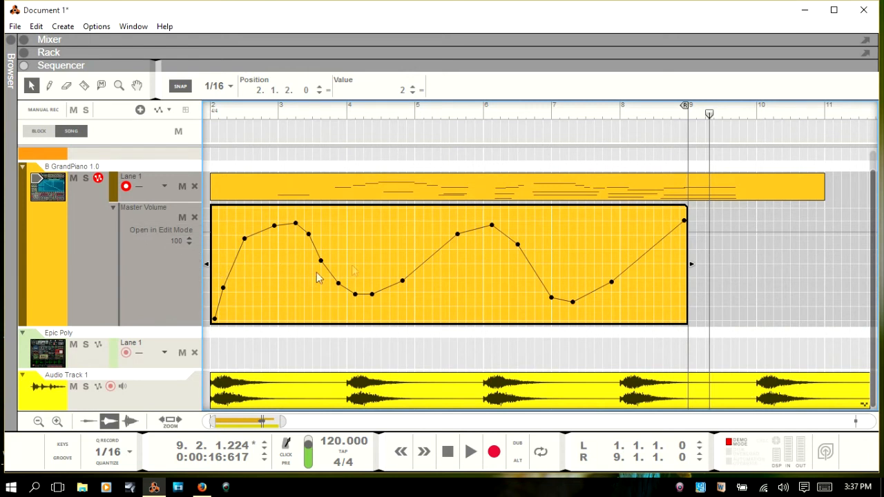
Open the Master Volume automation in edit mode and set its static value to 99.
left_click(170, 231)
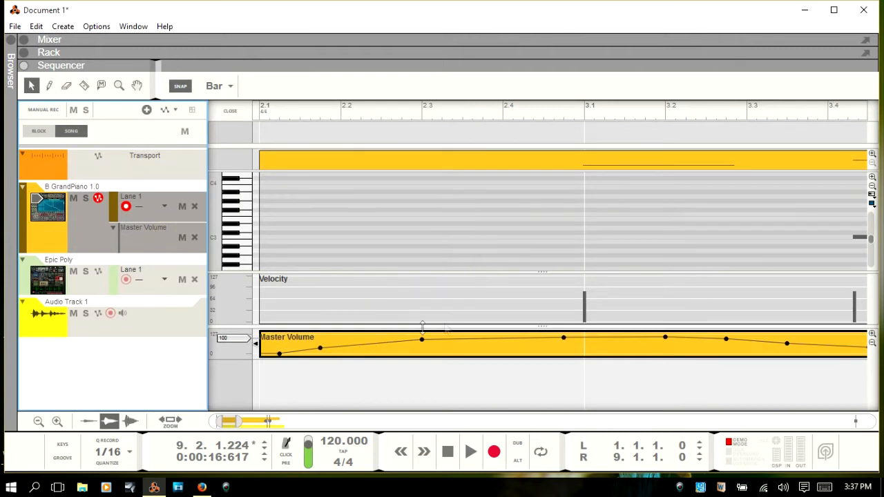
left_click(872, 335)
left_click(872, 335)
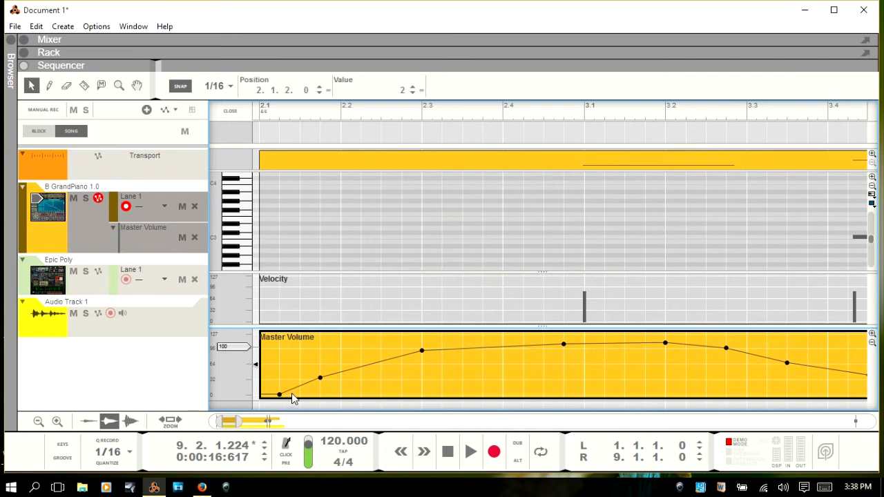
mouse_move(235, 352)
left_mouse_down()
mouse_move(235, 372)
mouse_move(237, 352)
left_mouse_up()
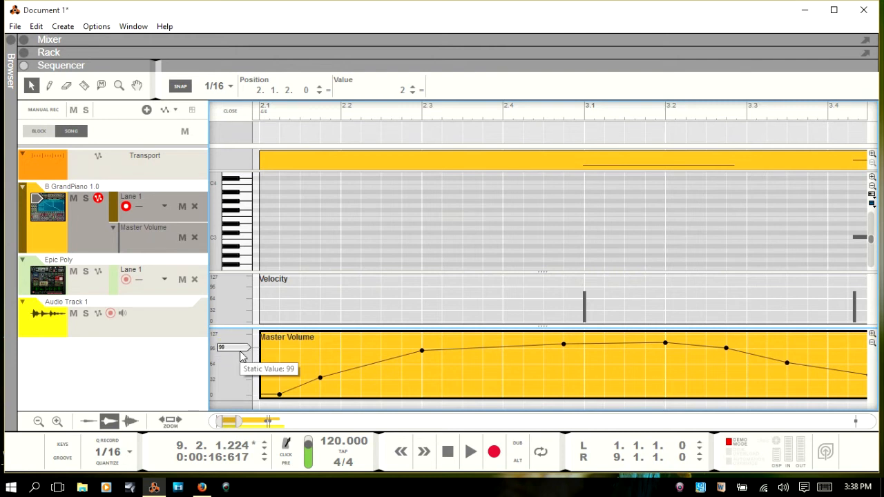
Leave edit mode, open the Master Volume clip for inline editing in the arrangement, and set its static value to 50.
key("Escape")
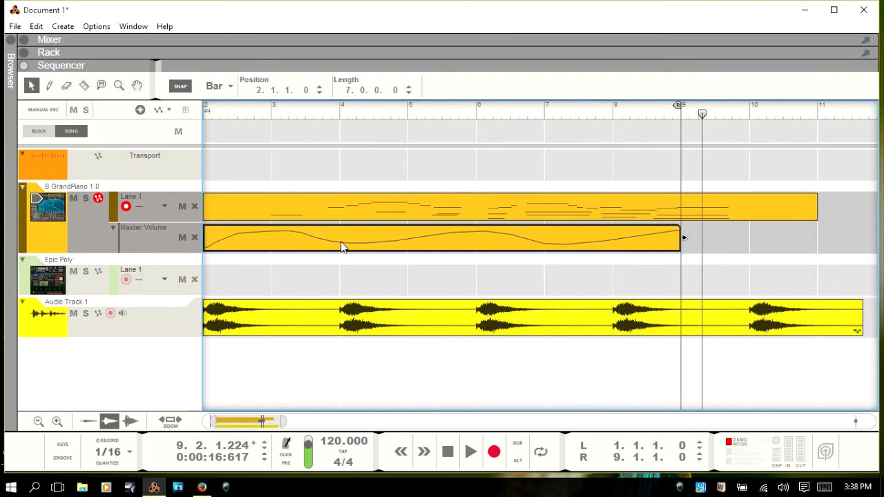
double_click(369, 245)
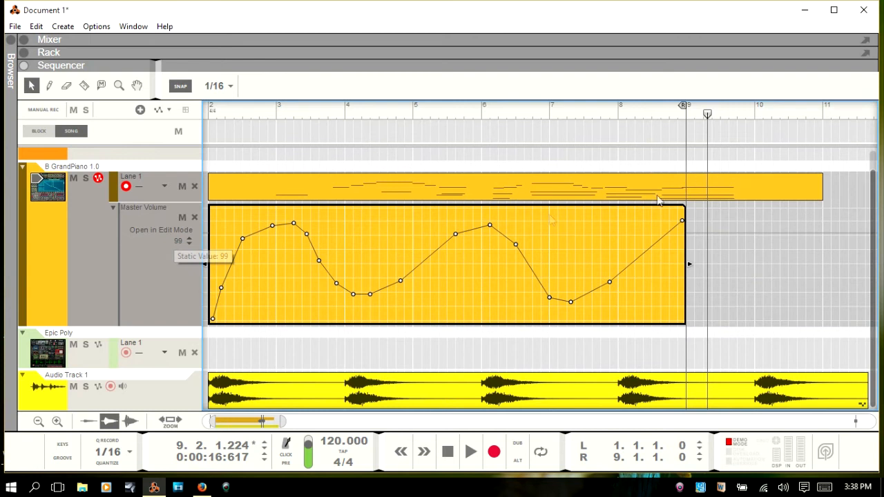
double_click(158, 242)
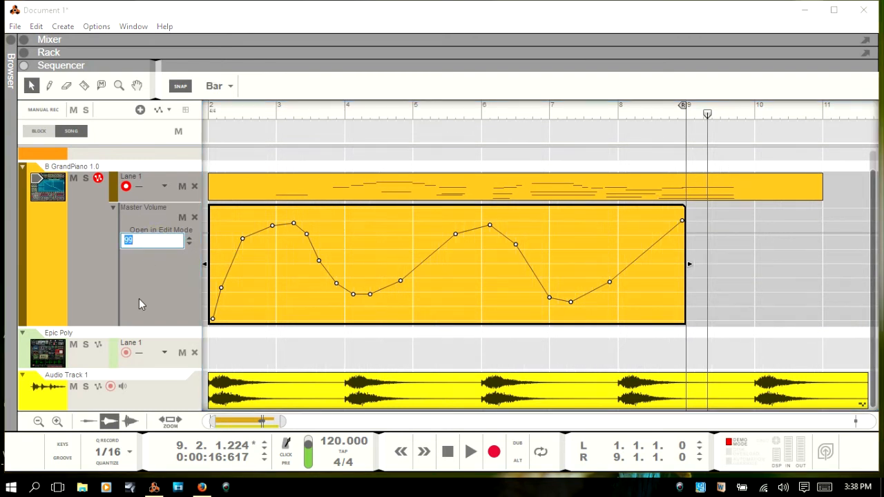
type("50")
left_click(139, 300)
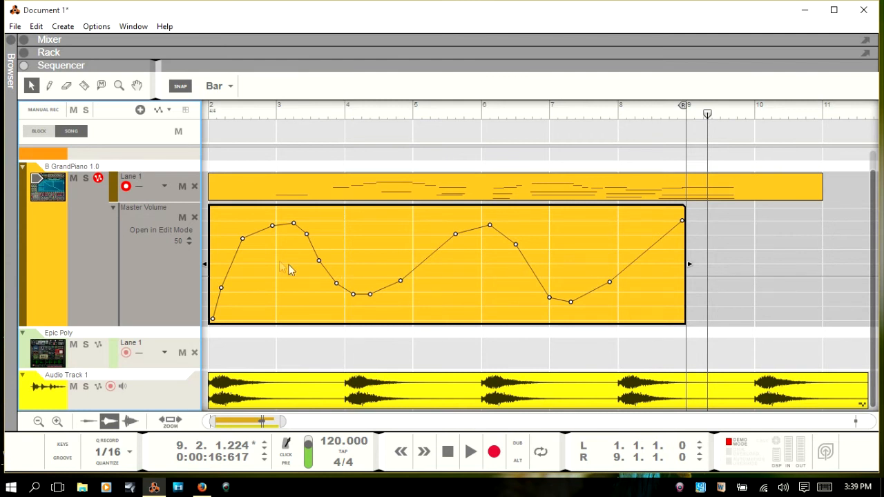
Set the Master Volume lane's static value to 100.
double_click(177, 241)
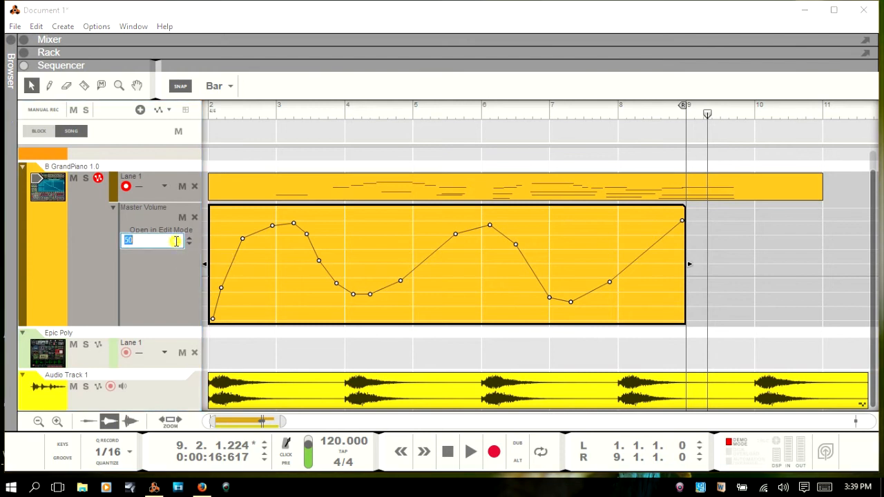
type("100")
key("Return")
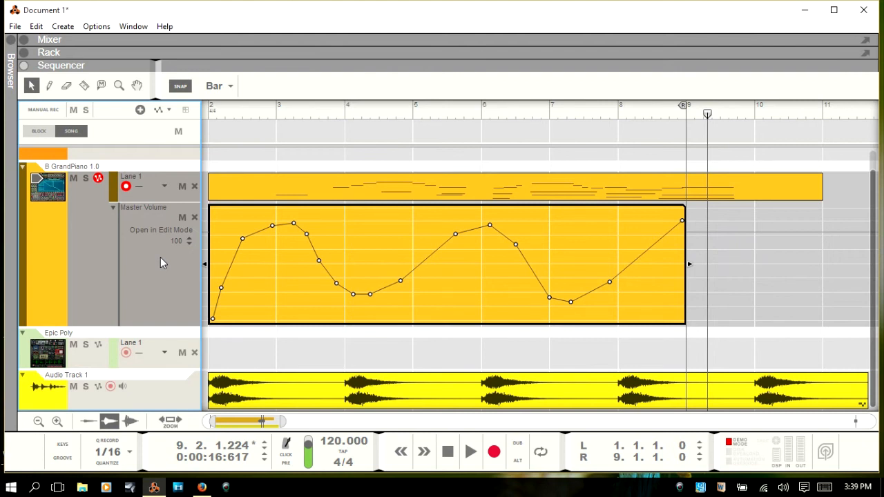
Show the browser and collapse the patch information area to lengthen the Thor Patches list.
key("F3")
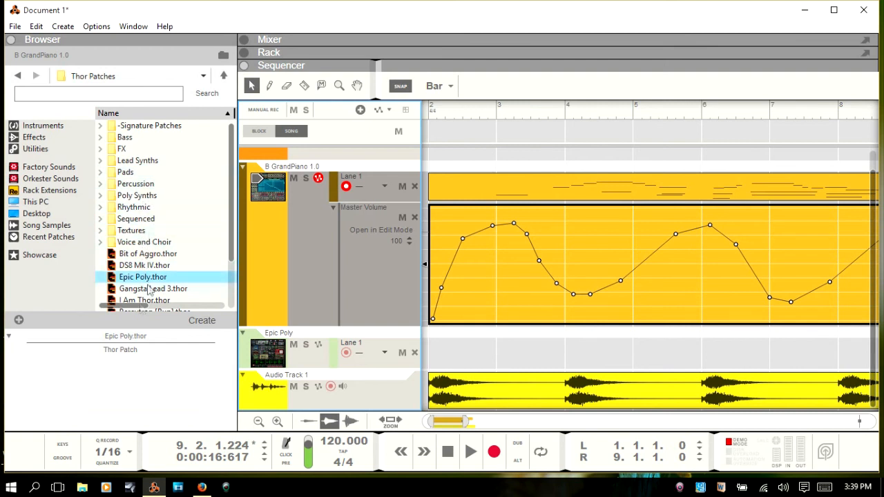
left_click_drag(230, 166, 230, 226)
scroll(231, 226, "up", 5)
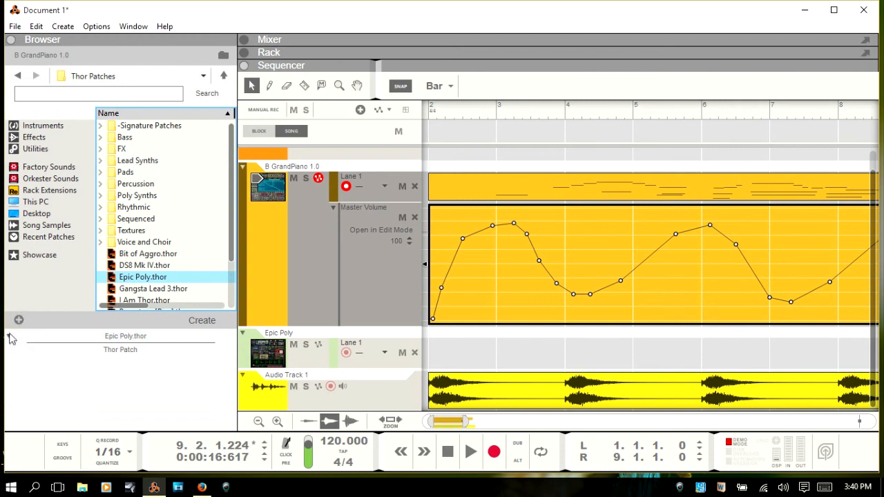
left_click(9, 337)
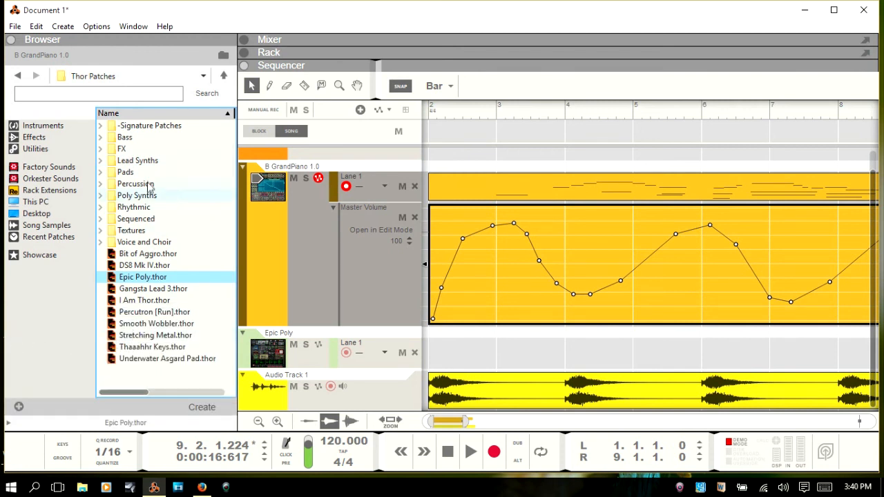
Open the Pads folder of Thor patches and select Octave Hall.thor.
left_click(129, 174)
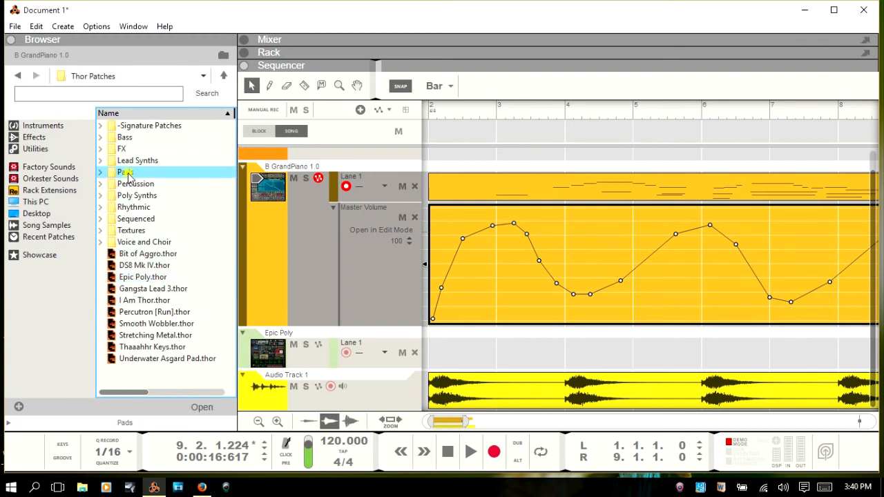
double_click(128, 175)
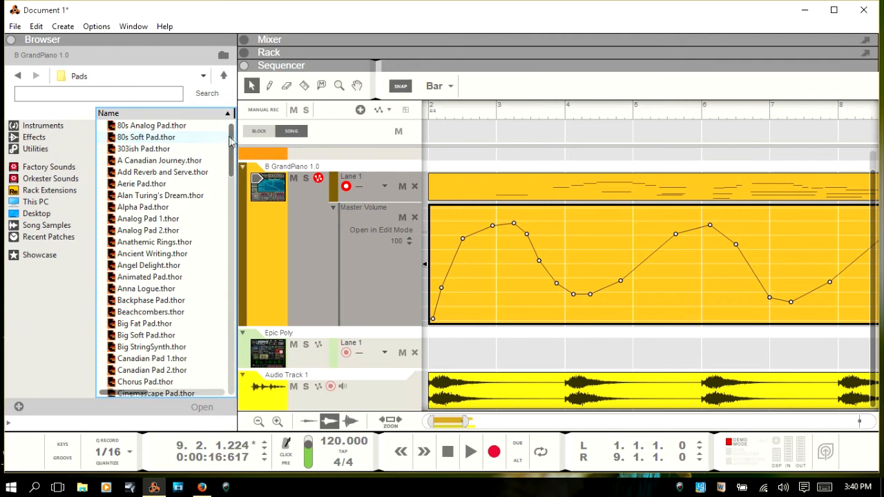
left_click_drag(230, 140, 231, 289)
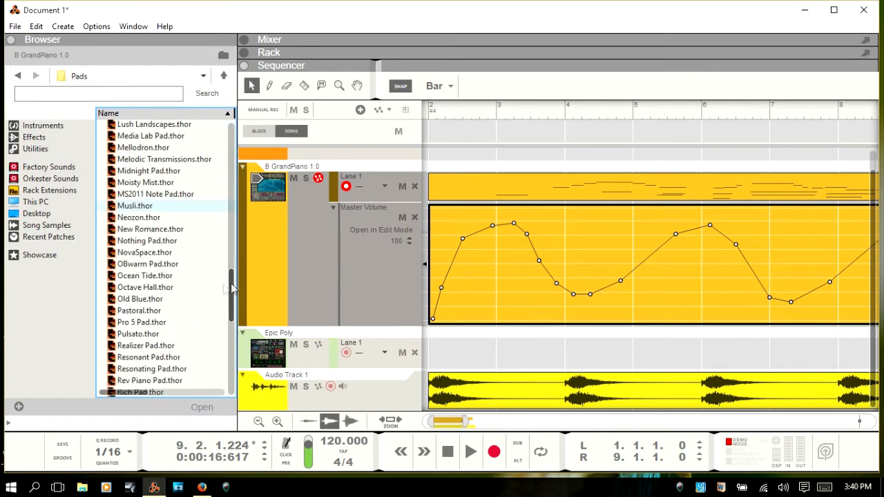
left_click(9, 424)
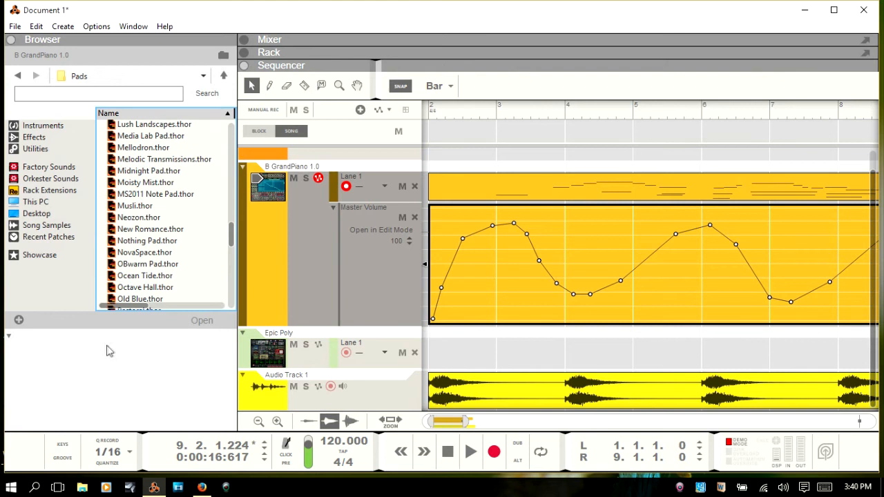
left_click(9, 335)
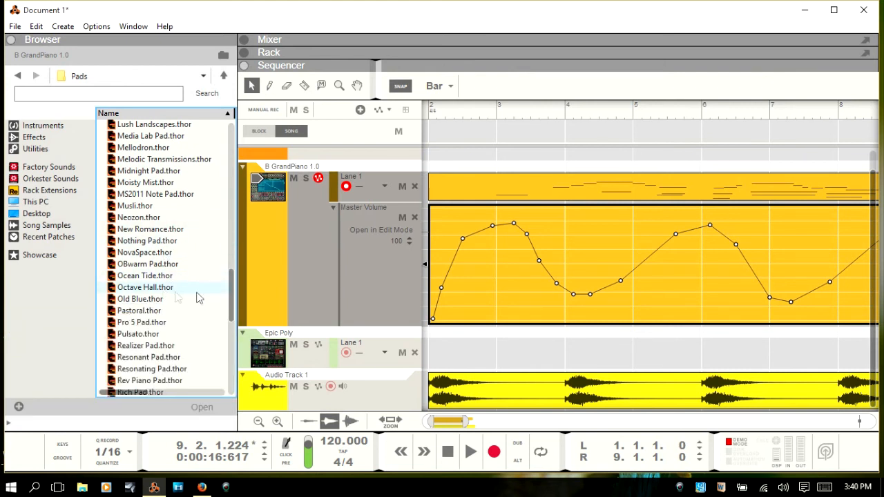
left_click(136, 288)
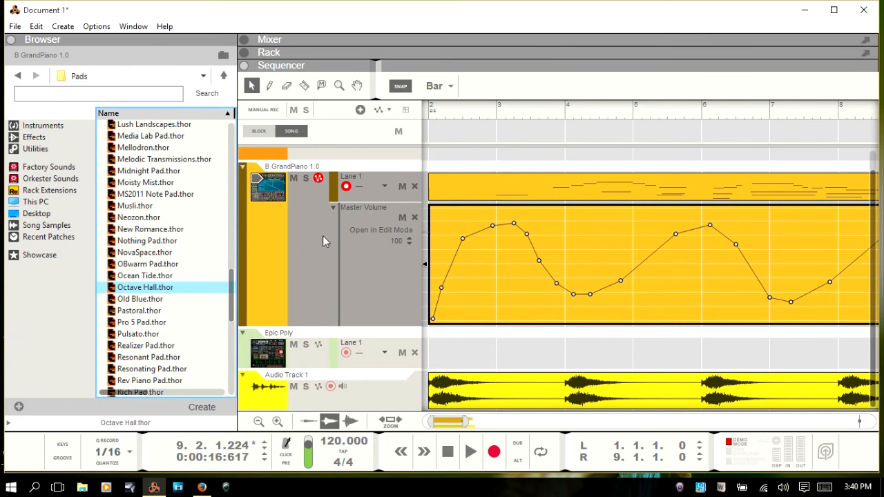
Hide the browser, checking the mixer before returning to the full sequencer view.
key("F5")
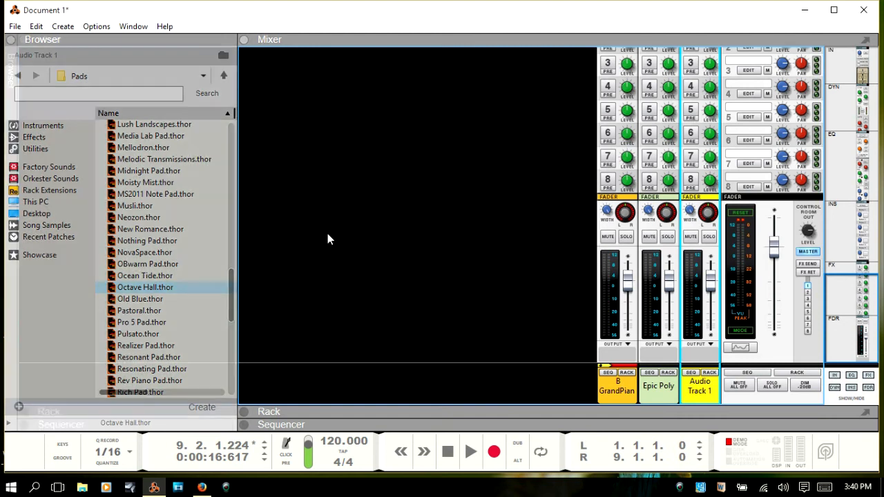
key("F8")
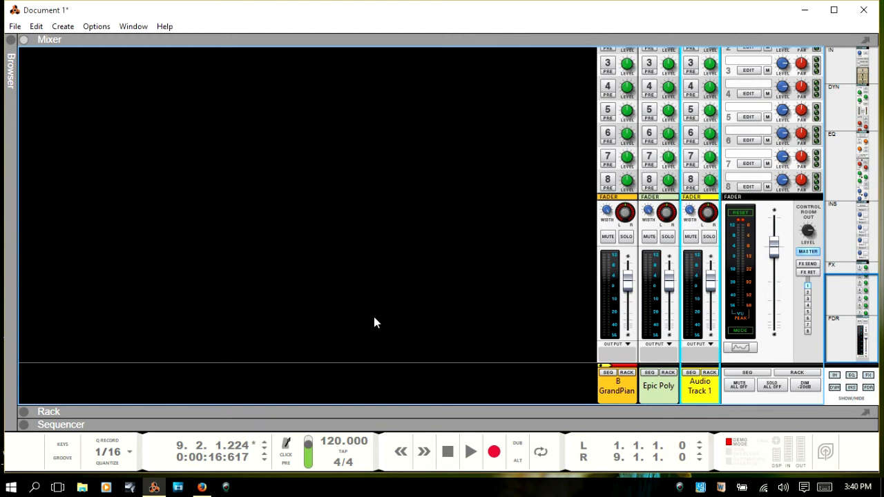
key("F7")
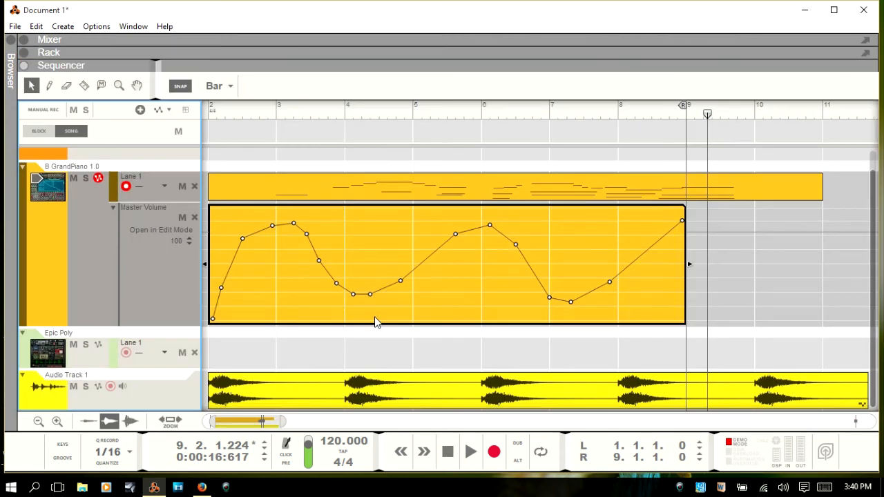
Add 21 audio tracks below the B GrandPiano track, up to Audio Track 22.
key("ctrl+t")
key("ctrl+t")
key("ctrl+t")
key("ctrl+t")
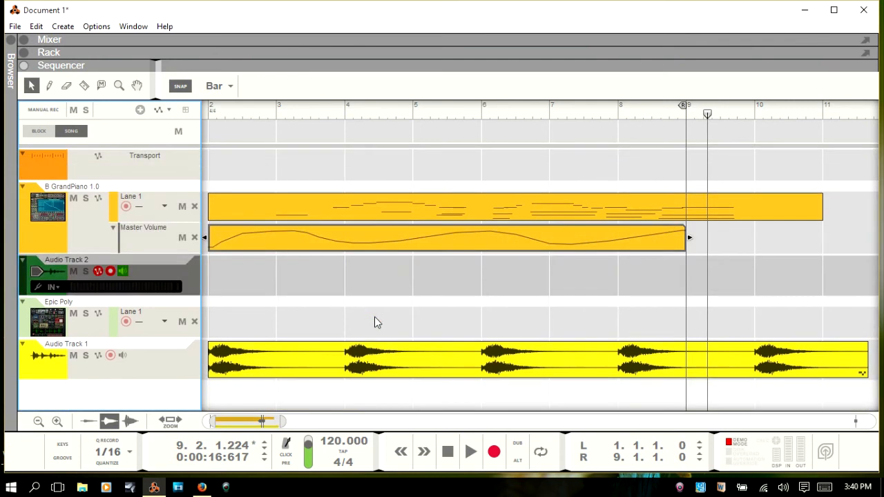
key("ctrl+t")
key("ctrl+t")
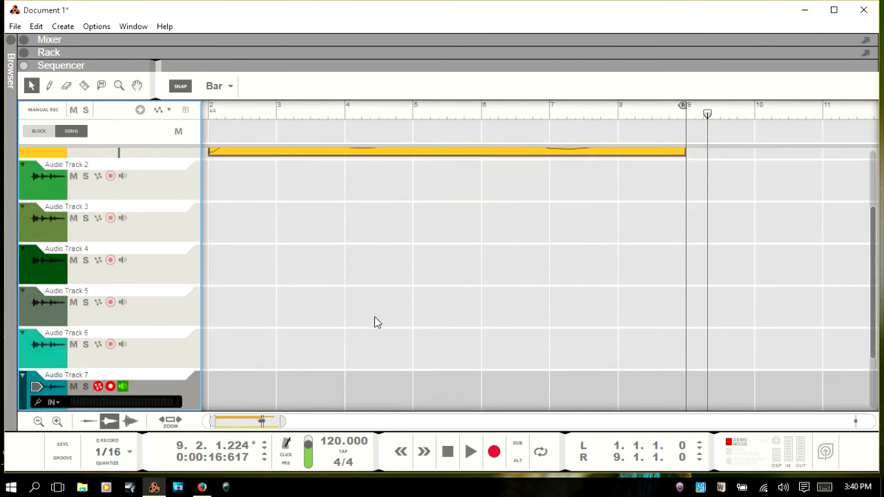
key("ctrl+t")
key("ctrl+t")
key("ctrl+t")
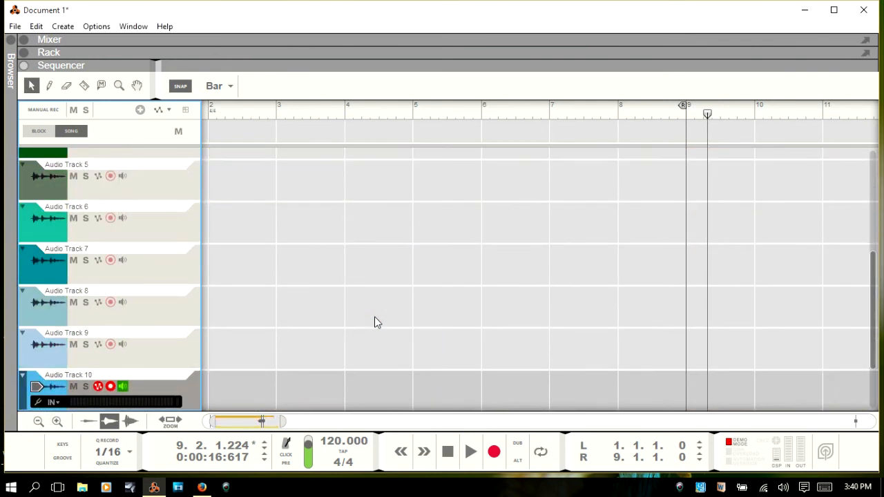
key("ctrl+t")
key("ctrl+t")
key("ctrl+t")
key("ctrl+t")
key("ctrl+t")
key("ctrl+t")
key("ctrl+t")
key("ctrl+t")
key("ctrl+t")
key("ctrl+t")
key("ctrl+t")
key("ctrl+t")
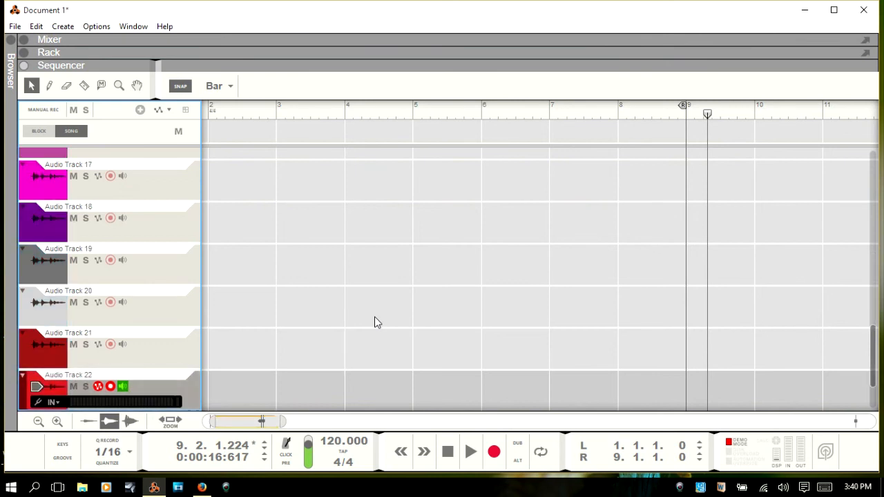
Examine the added audio channels in the mixer, then return to the first tracks in the sequencer.
key("F5")
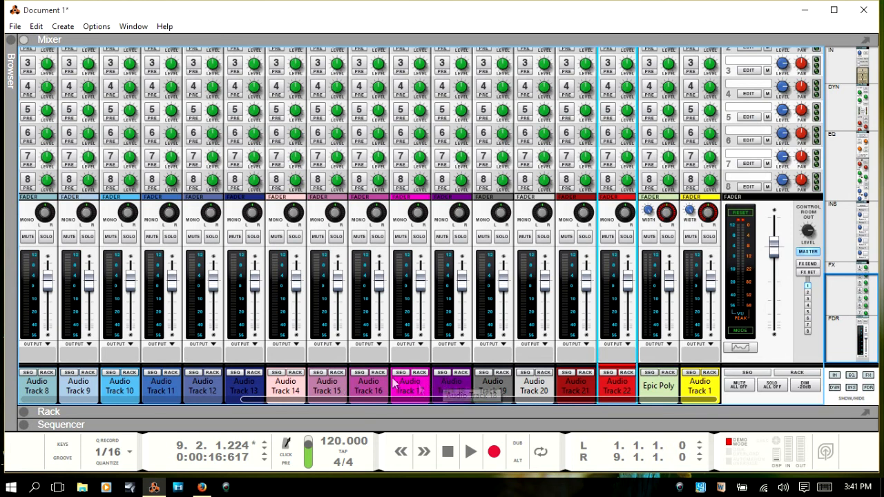
left_click_drag(460, 398, 492, 404)
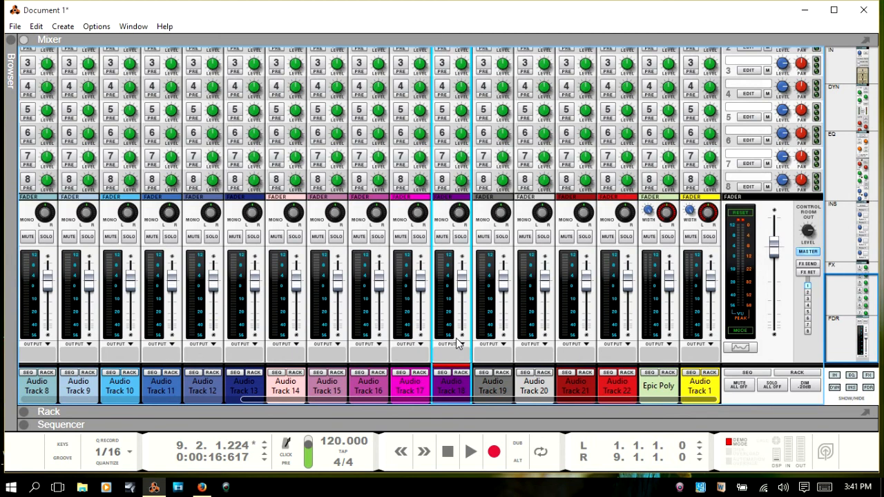
key("F7")
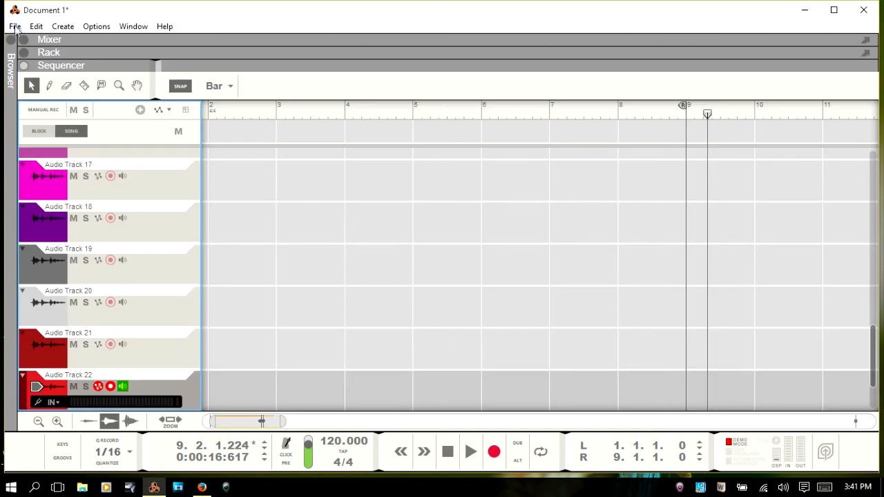
scroll(345, 219, "up", 4)
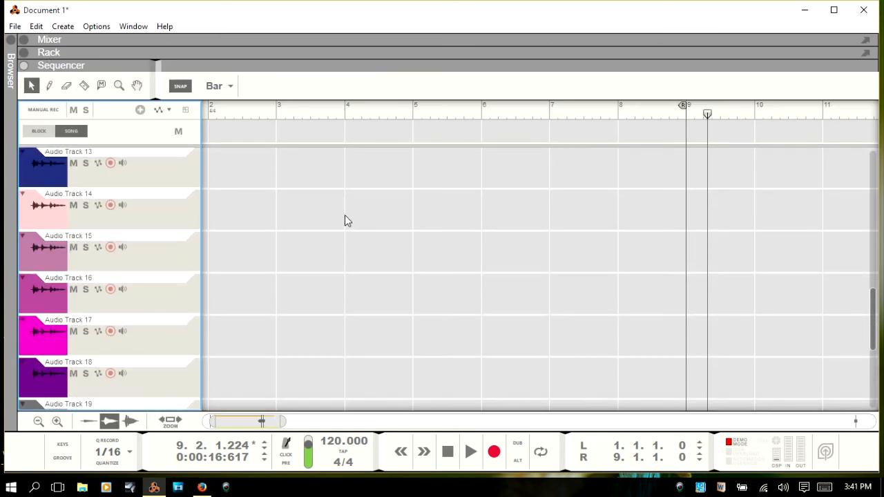
scroll(344, 215, "up", 12)
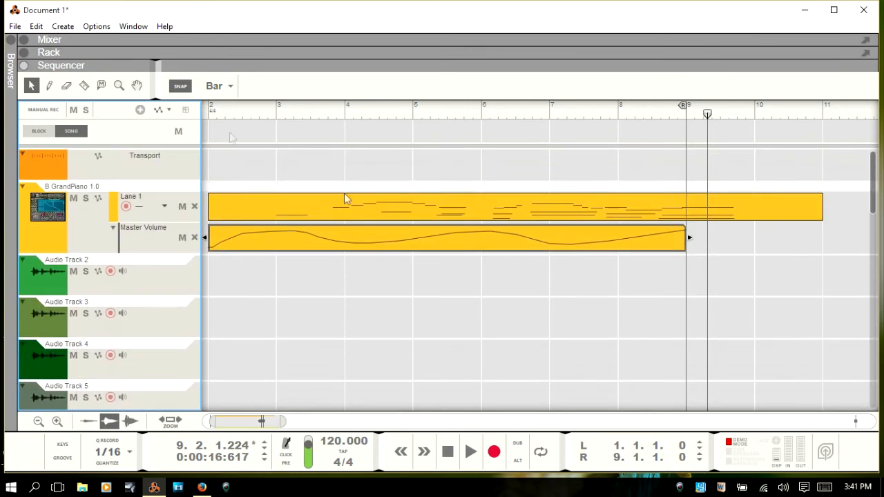
Look over the file commands for exporting the song and the Drop to Propellerhead option.
left_click(14, 26)
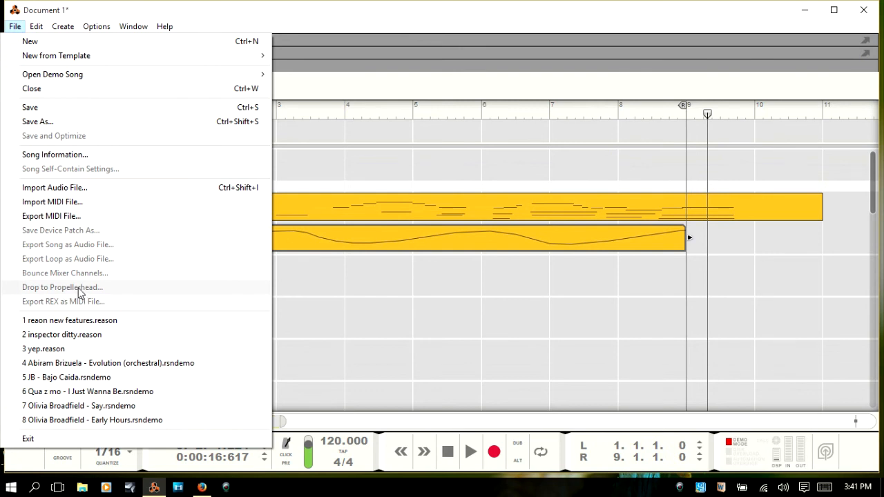
left_click(13, 28)
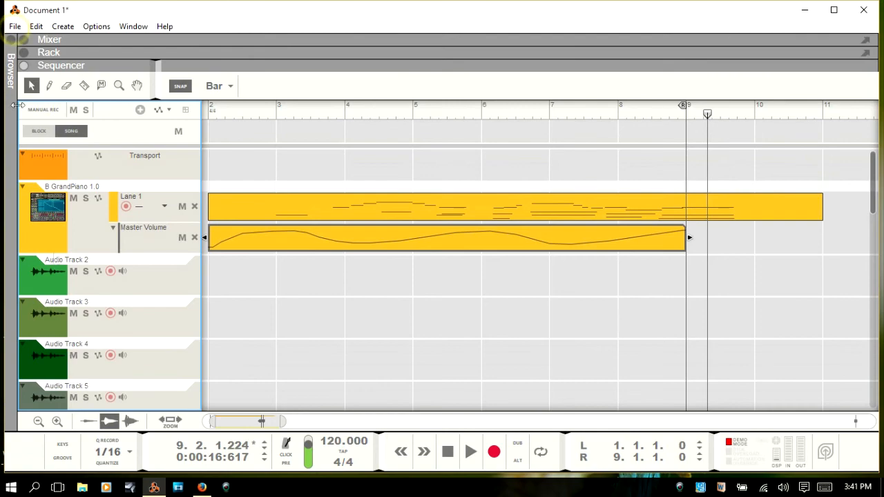
Switch to Firefox, open Propellerhead's Discover page, and look through its Spotlight pieces and Feeds.
left_click(201, 487)
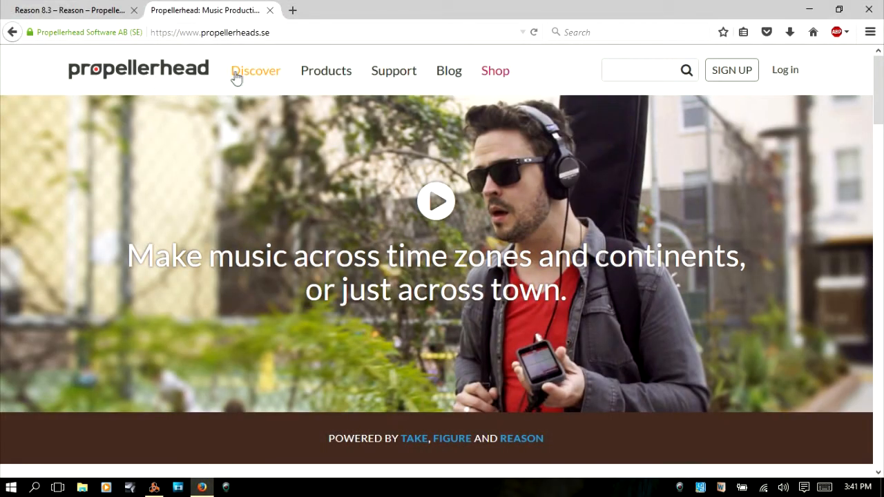
mouse_move(350, 106)
left_click(254, 76)
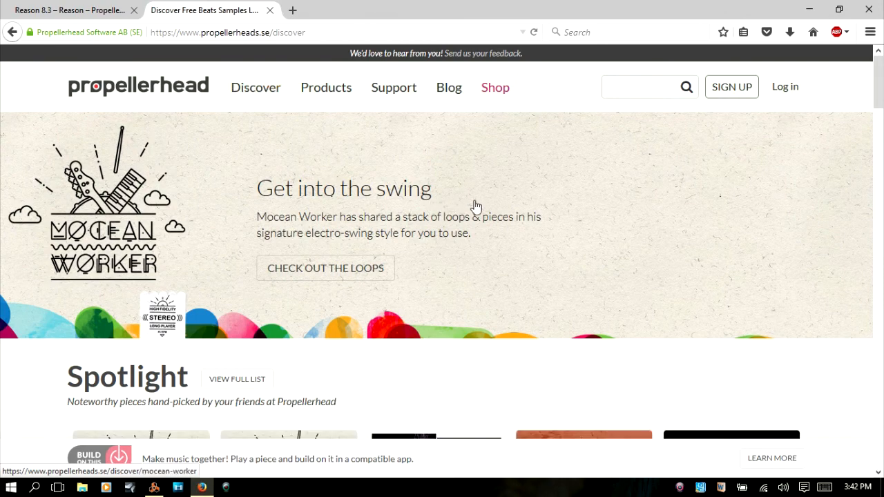
scroll(475, 205, "down", 5)
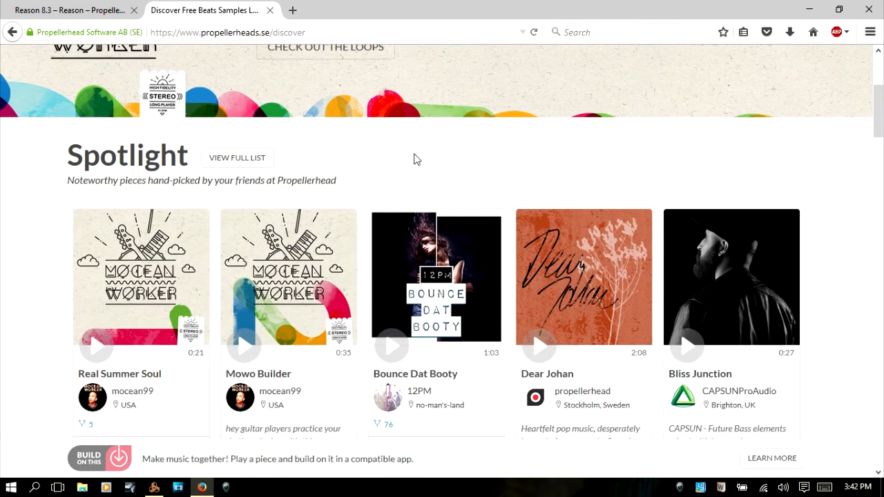
scroll(414, 158, "down", 2)
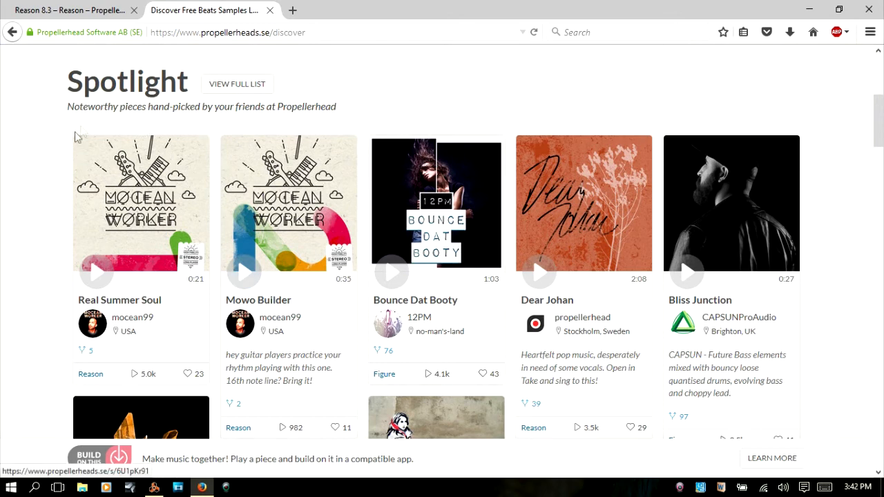
scroll(249, 225, "down", 6)
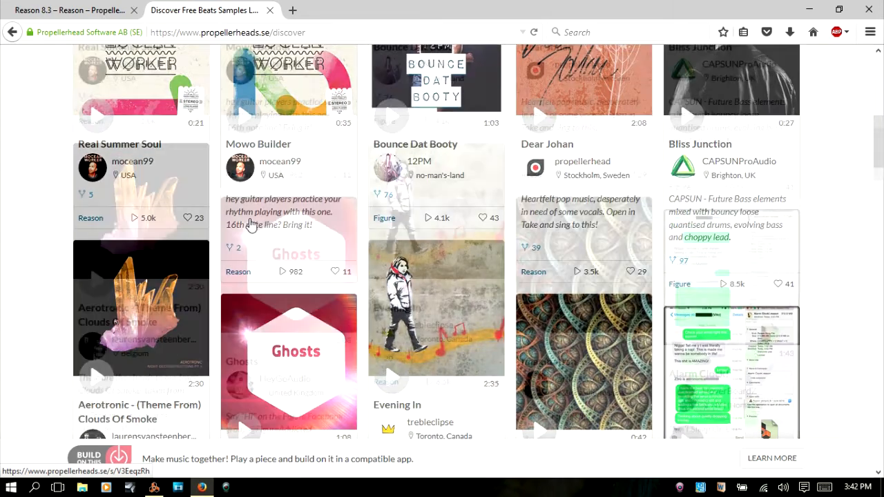
scroll(250, 222, "down", 6)
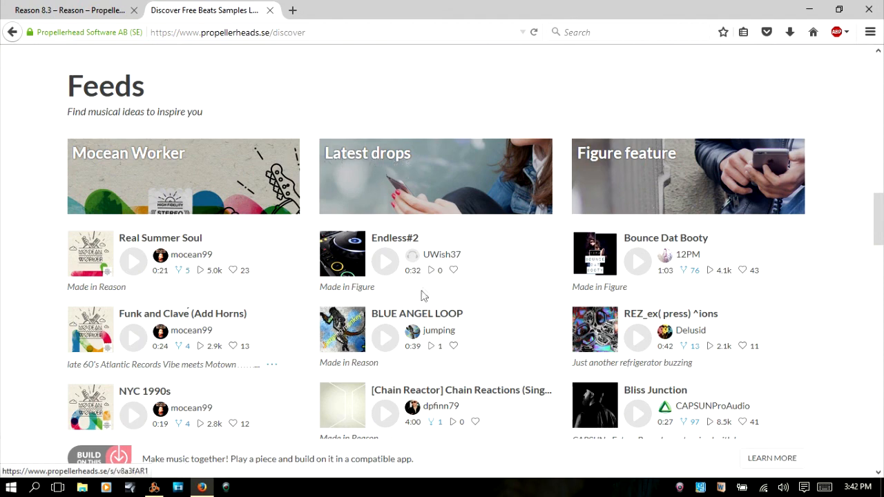
Look through the remaining feeds on the Discover page and review the Reason 8.3 page's new features, download section and complete change list.
scroll(308, 260, "down", 3)
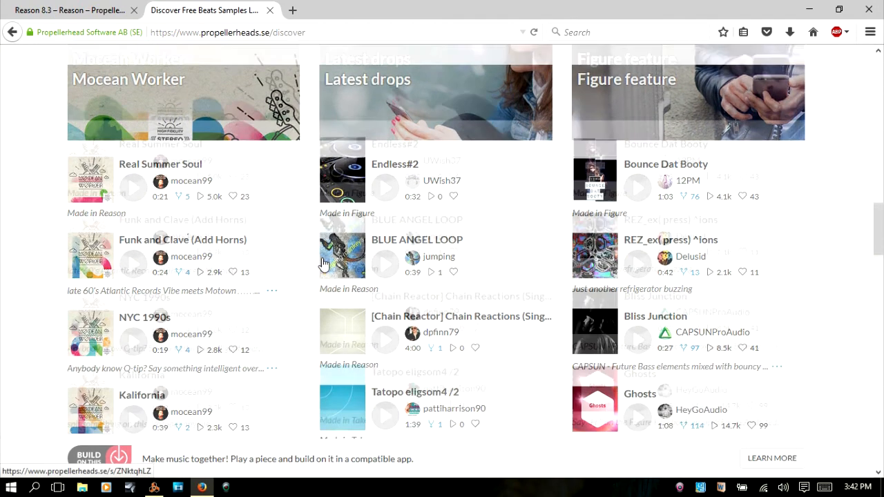
scroll(323, 264, "down", 7)
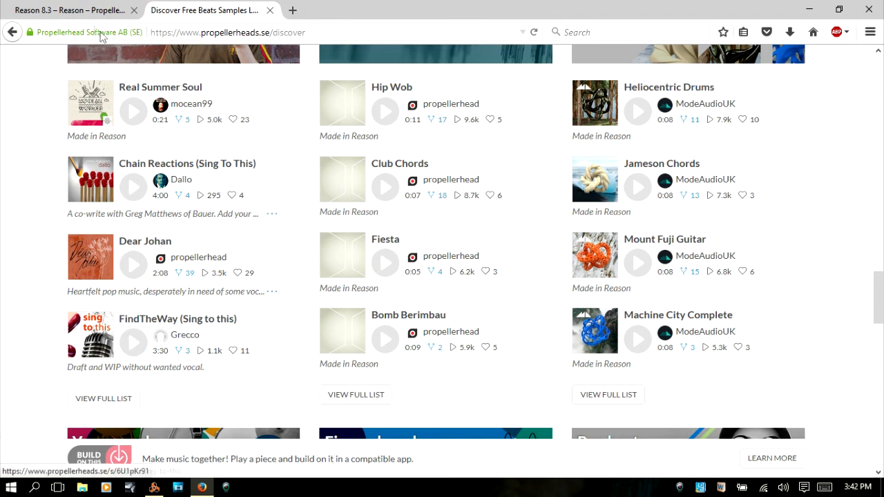
left_click(79, 13)
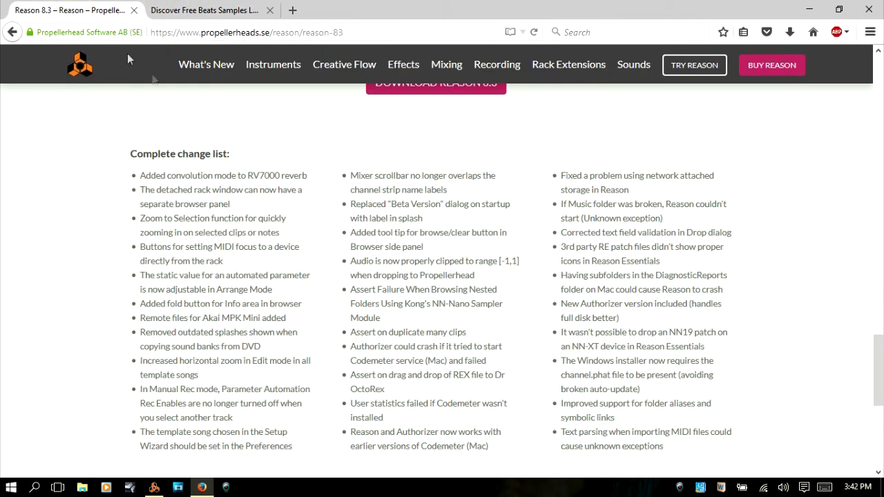
scroll(359, 211, "up", 5)
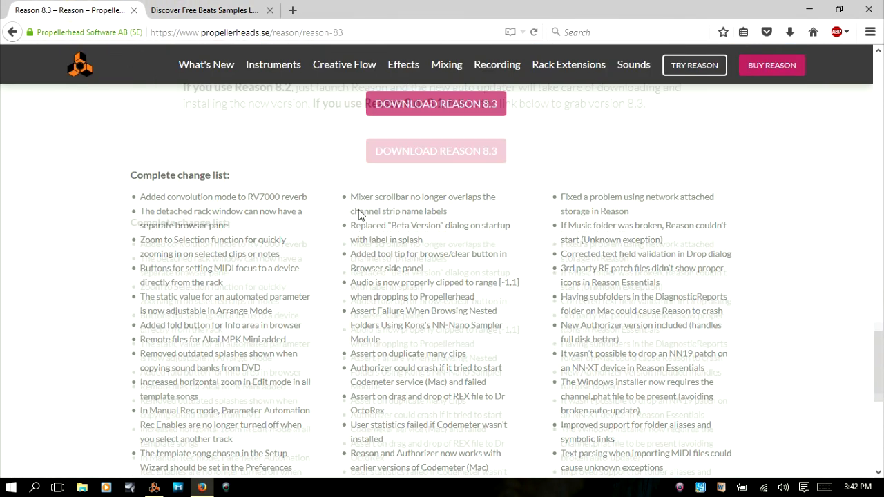
scroll(358, 210, "up", 15)
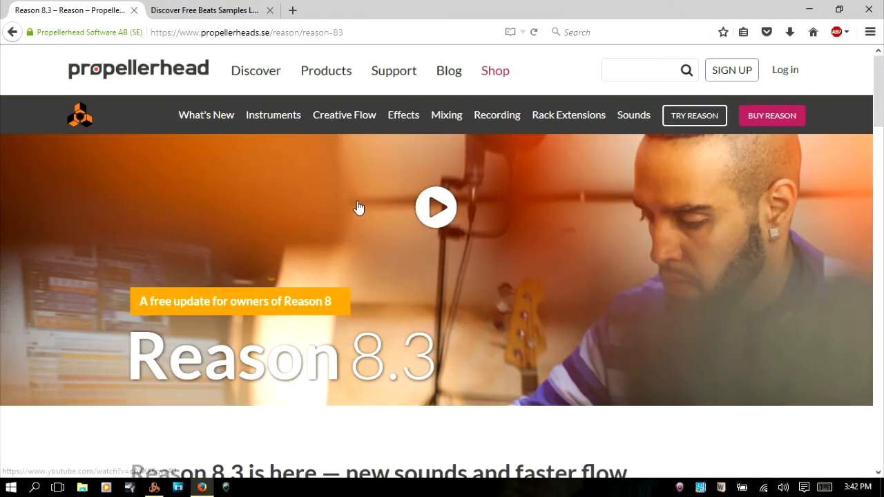
mouse_move(324, 85)
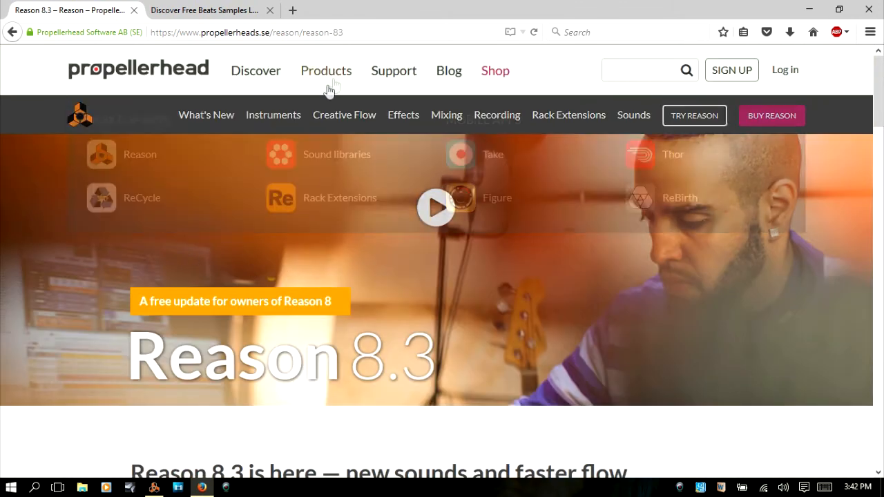
scroll(546, 318, "down", 4)
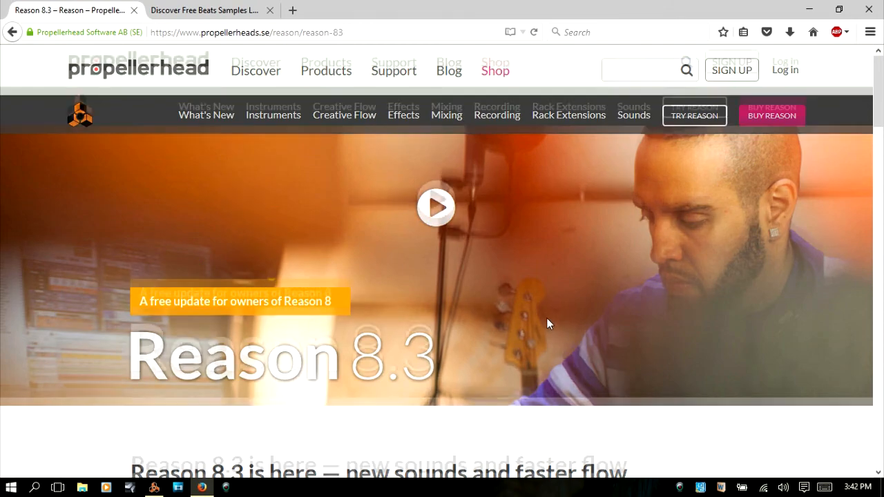
scroll(495, 256, "down", 10)
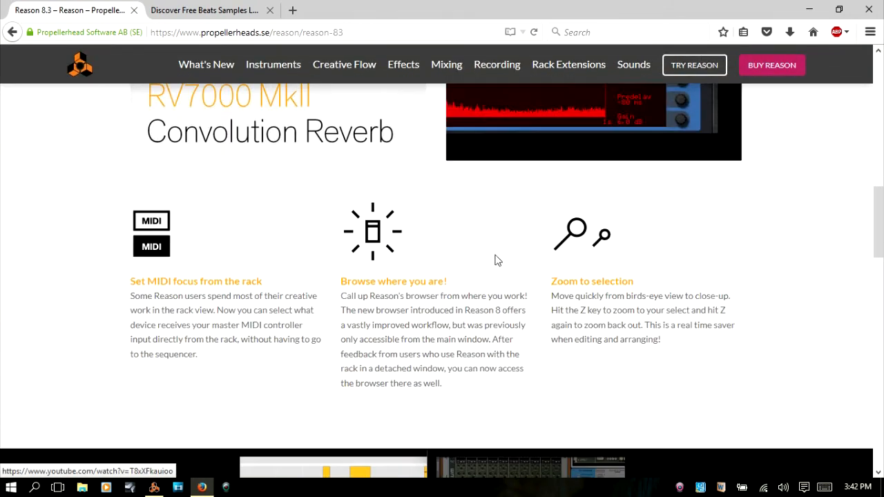
scroll(495, 256, "down", 10)
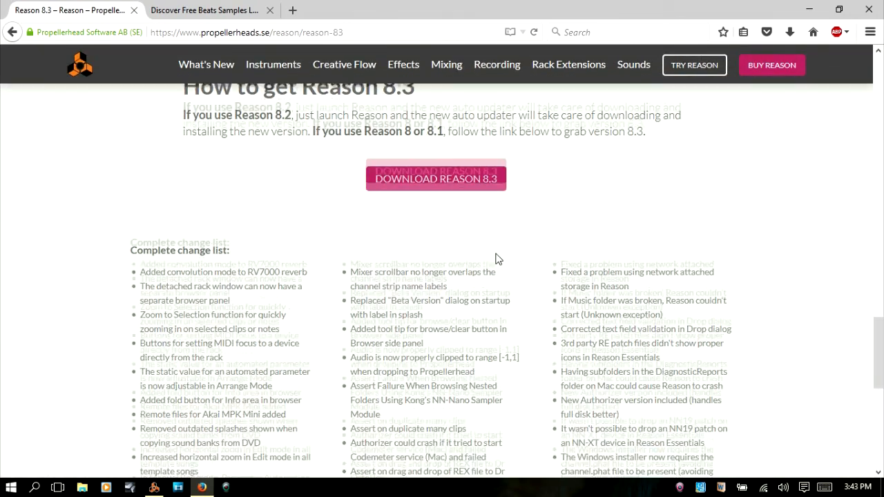